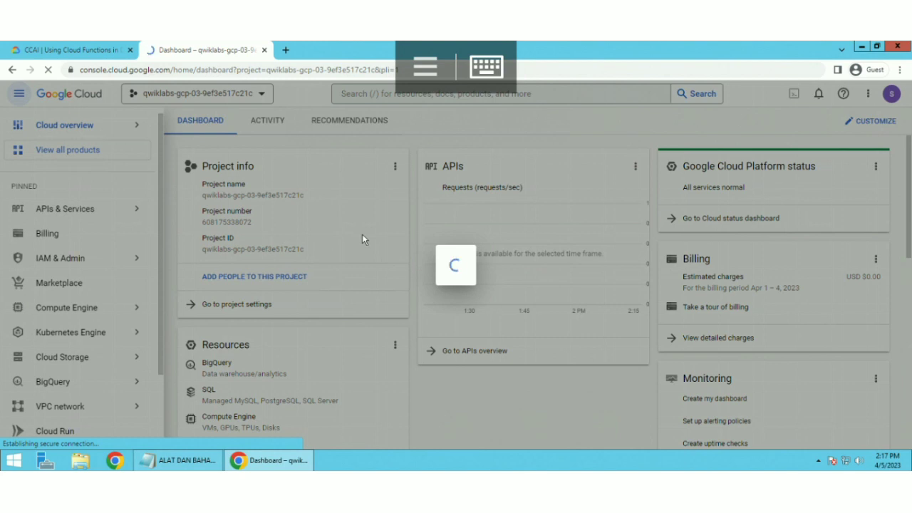
Accept the Google Cloud terms of service and go to Compute Engine's VM instances page
left_click(317, 310)
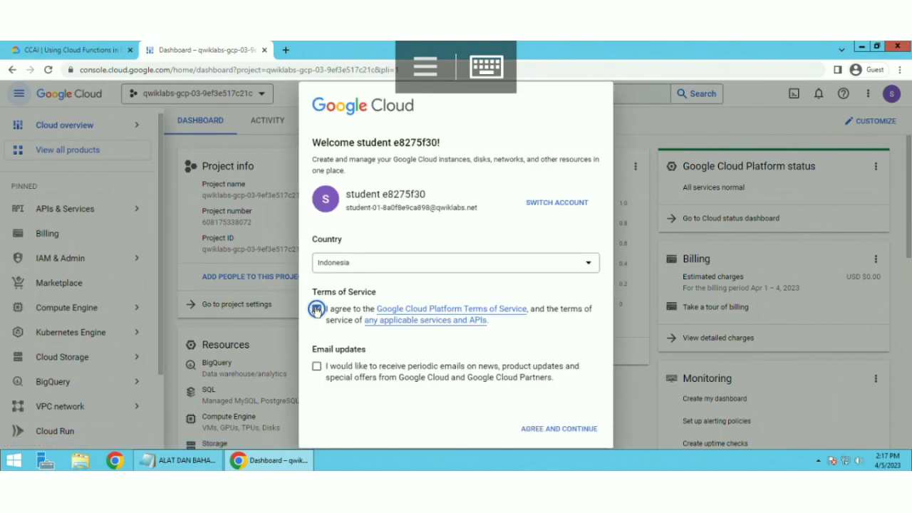
left_click(563, 429)
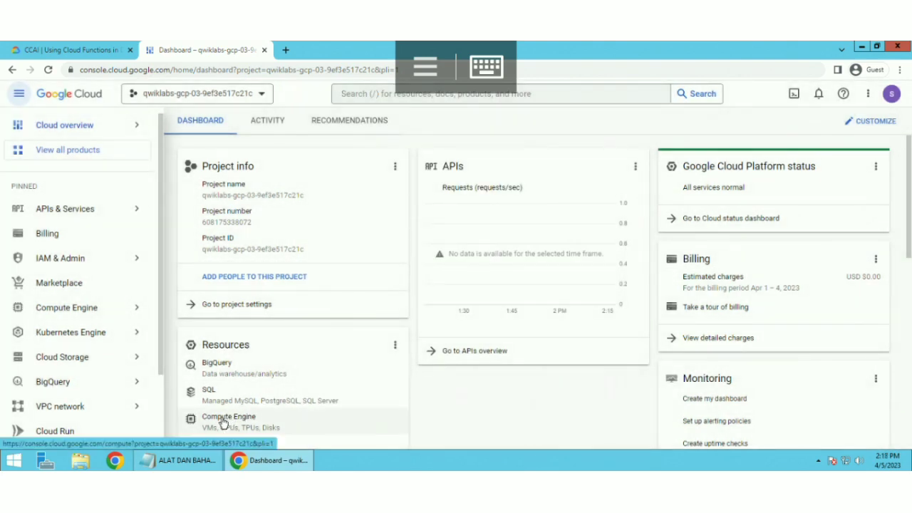
left_click(223, 424)
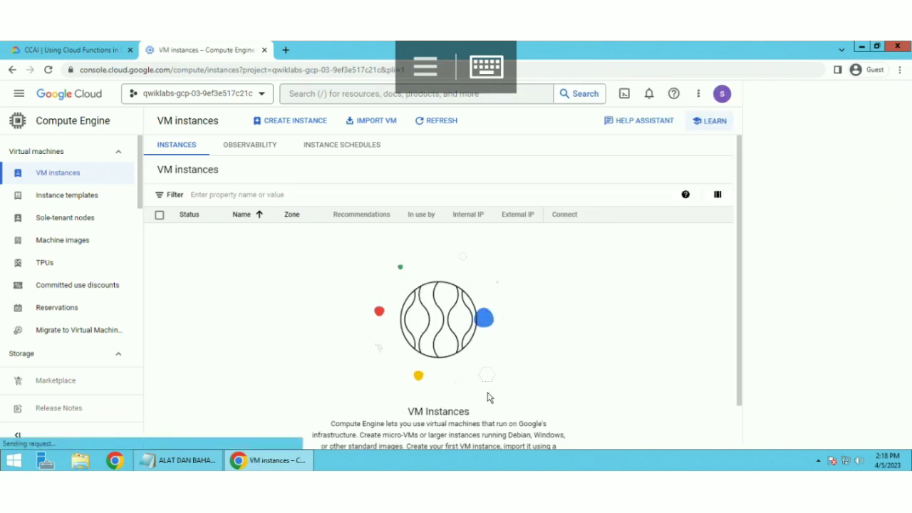
Begin a new VM instance from the VM instances page with CREATE INSTANCE
scroll(489, 397, "down", 1)
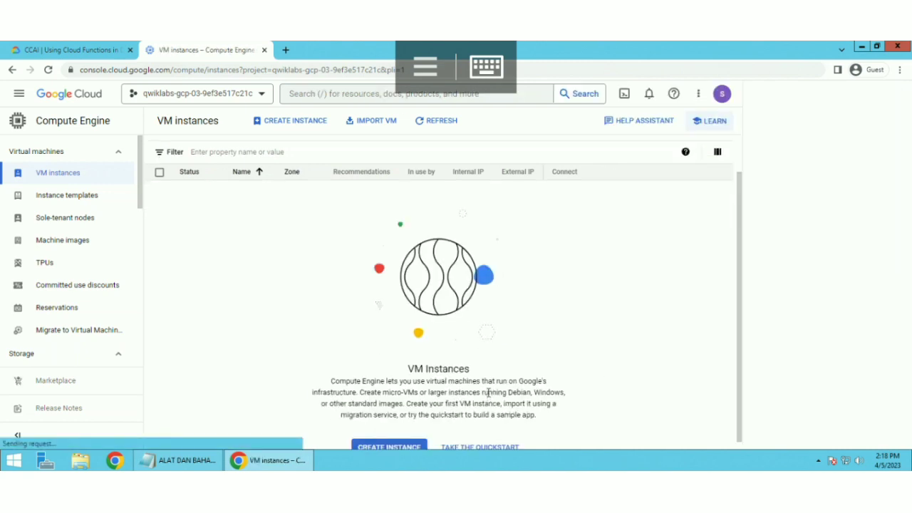
scroll(489, 394, "down", 1)
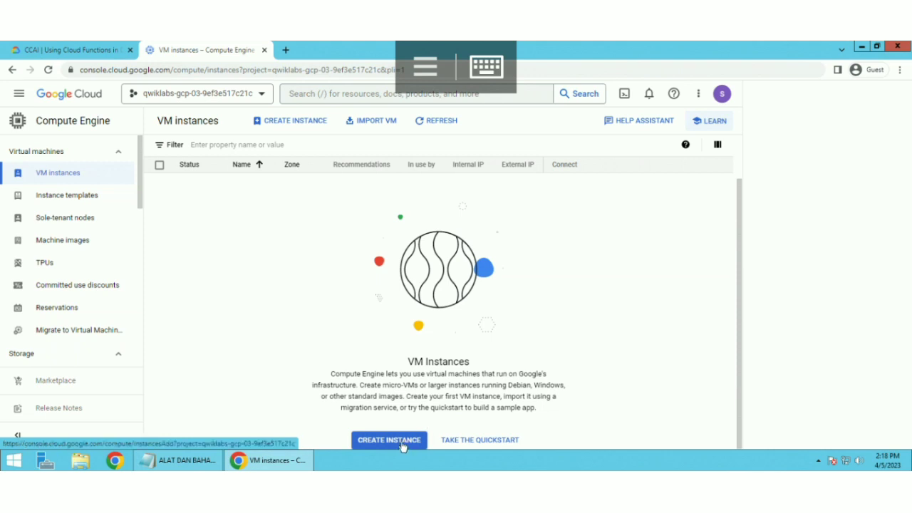
left_click(390, 440)
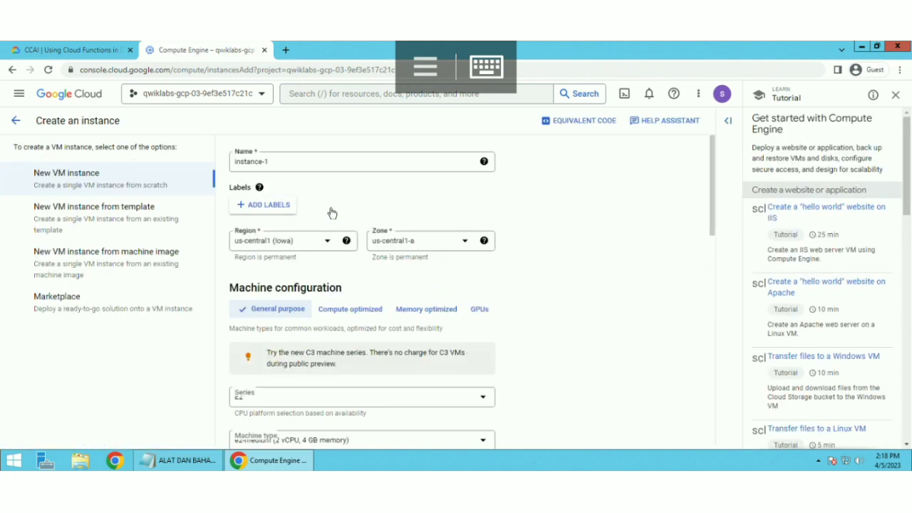
Choose asia-southeast1 (Singapore) as the VM's region, giving zone asia-southeast1-b
left_click(298, 241)
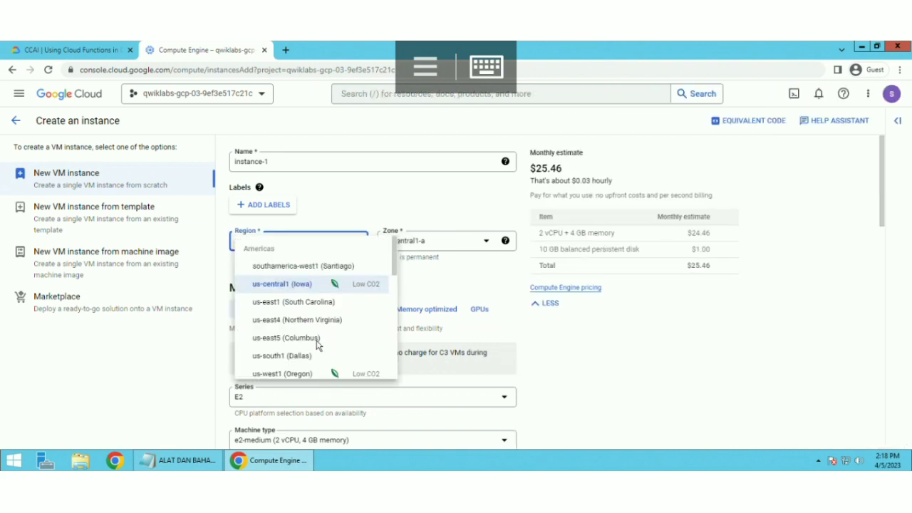
scroll(318, 346, "down", 3)
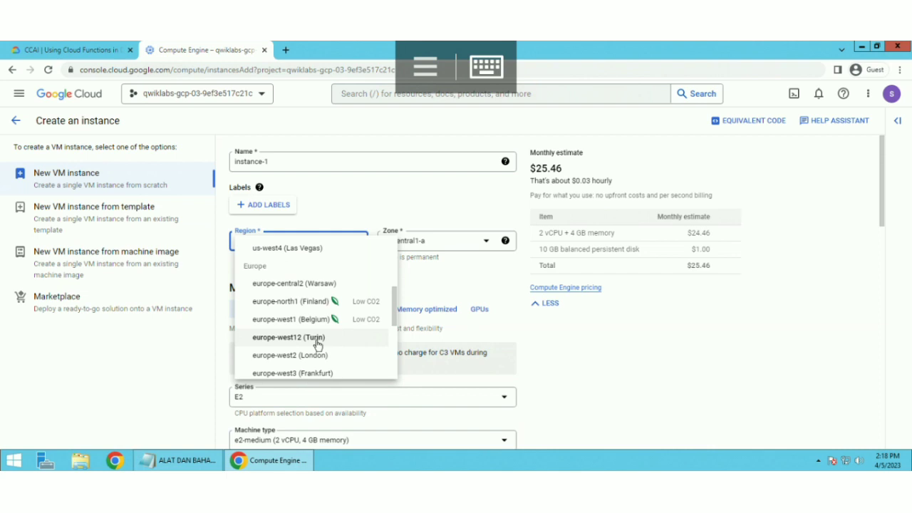
scroll(318, 345, "down", 1)
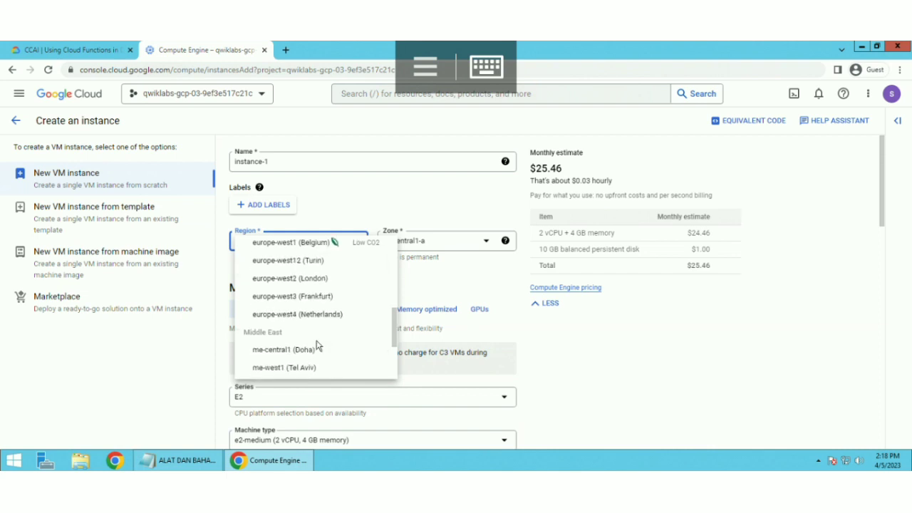
scroll(318, 346, "down", 2)
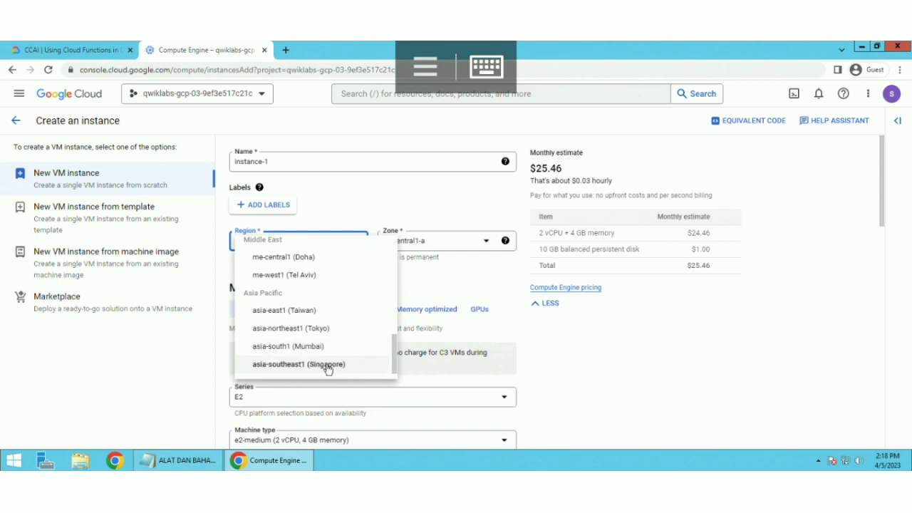
left_click(328, 367)
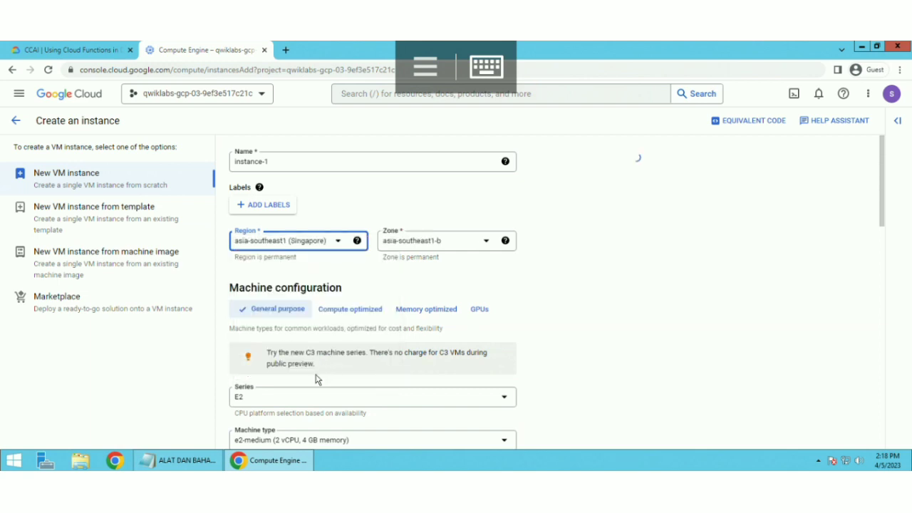
scroll(348, 427, "down", 1)
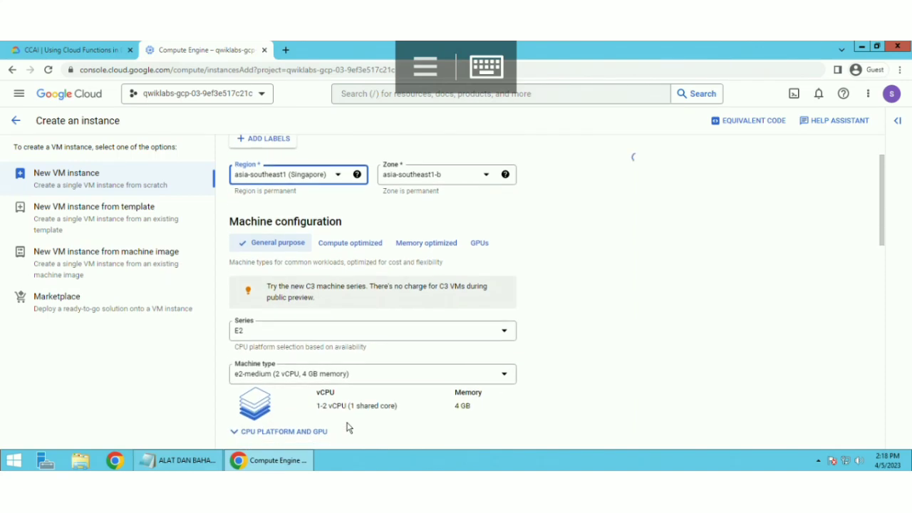
Switch the machine type to Custom with 6 vCPU cores
left_click(346, 374)
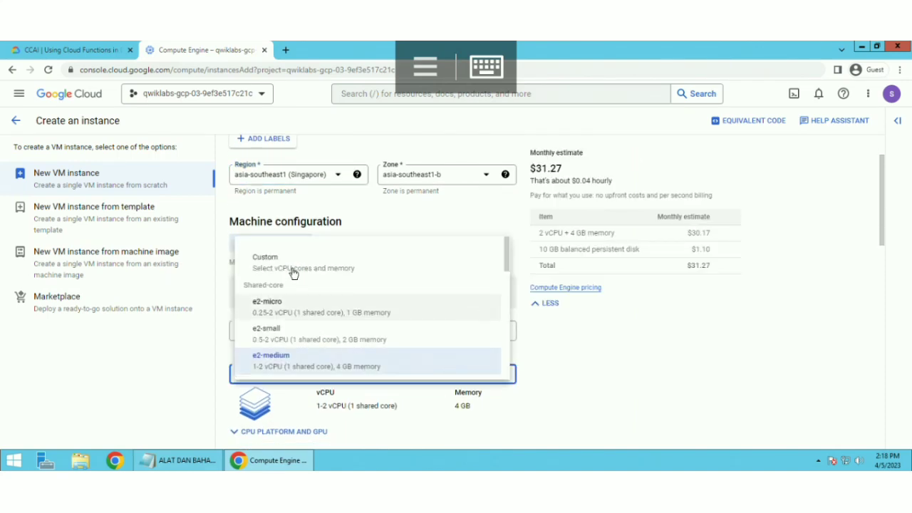
left_click(294, 270)
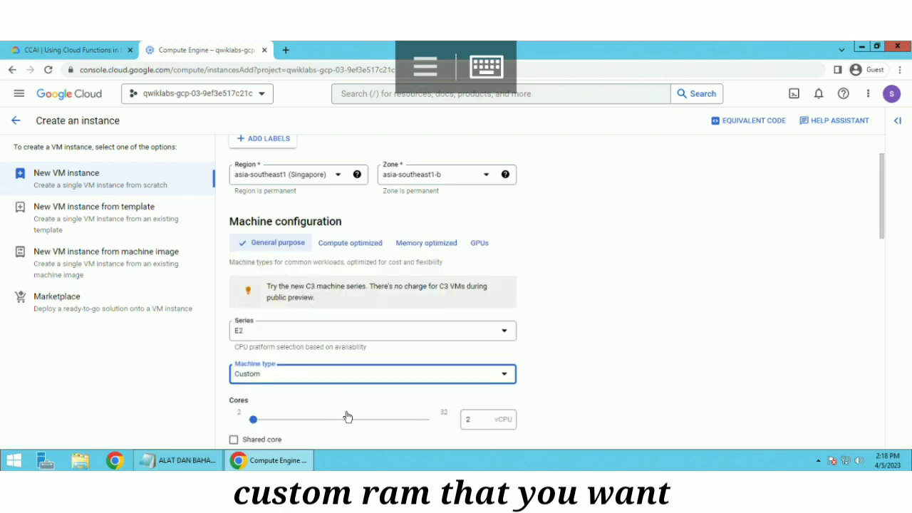
scroll(352, 423, "down", 1)
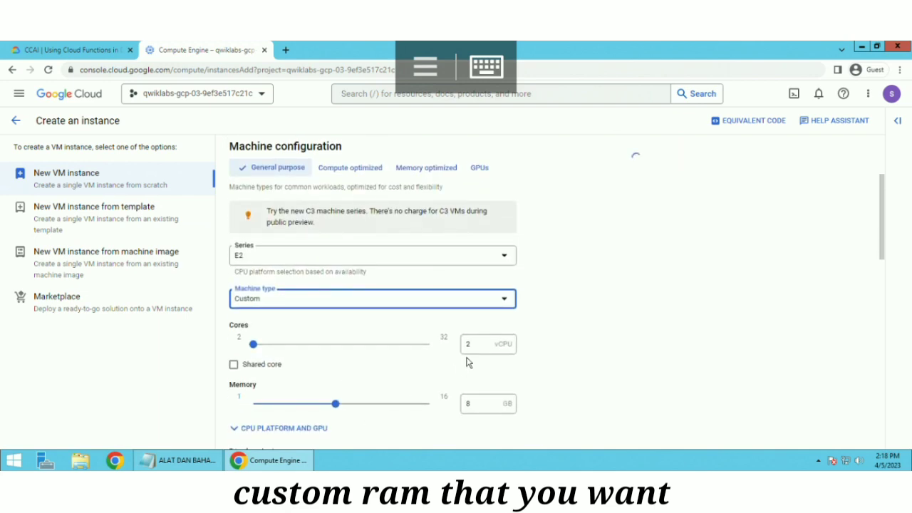
left_click(477, 348)
left_click(487, 66)
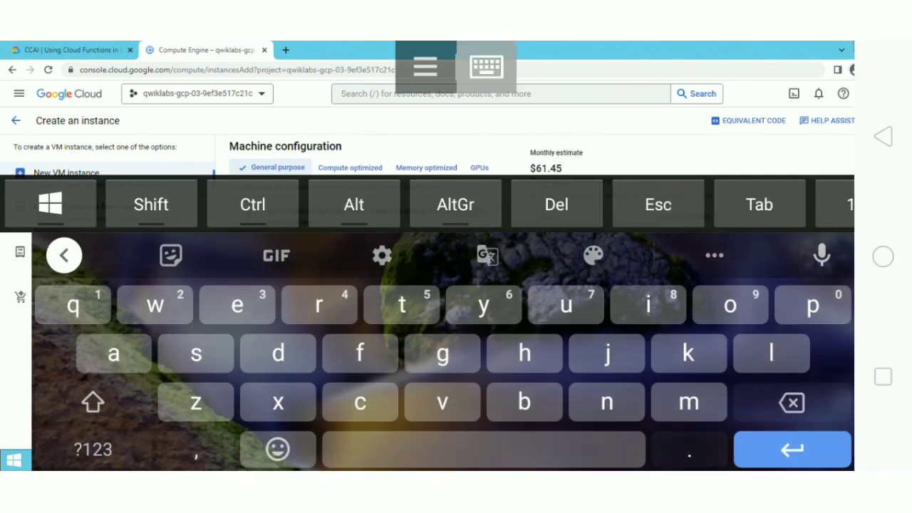
left_click(93, 449)
type("6")
left_click(487, 67)
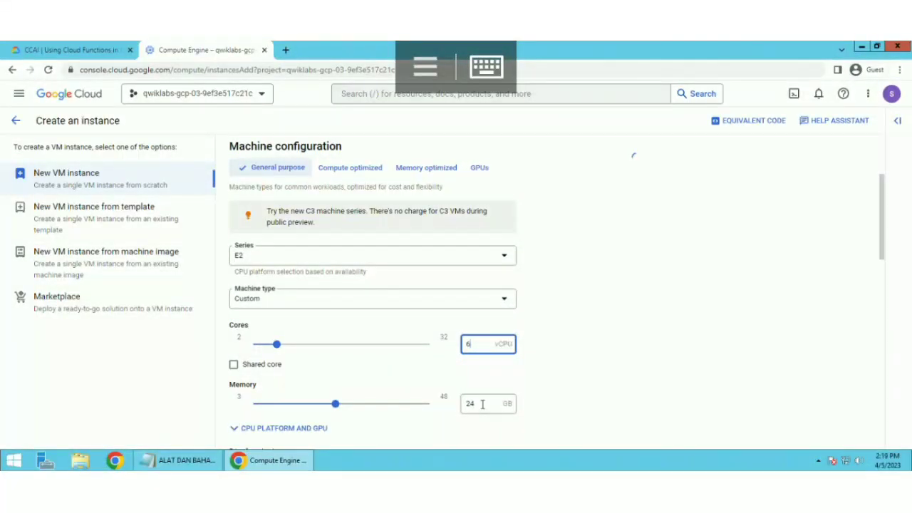
Set the custom machine's memory to 32 GB
left_click(487, 66)
left_click(469, 136)
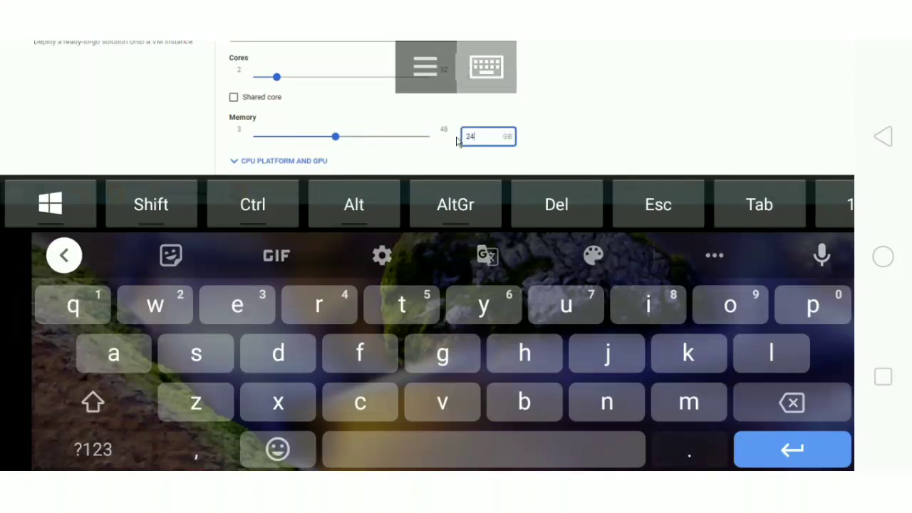
left_click(93, 449)
key("BackSpace")
key("BackSpace")
type("32")
left_click(487, 66)
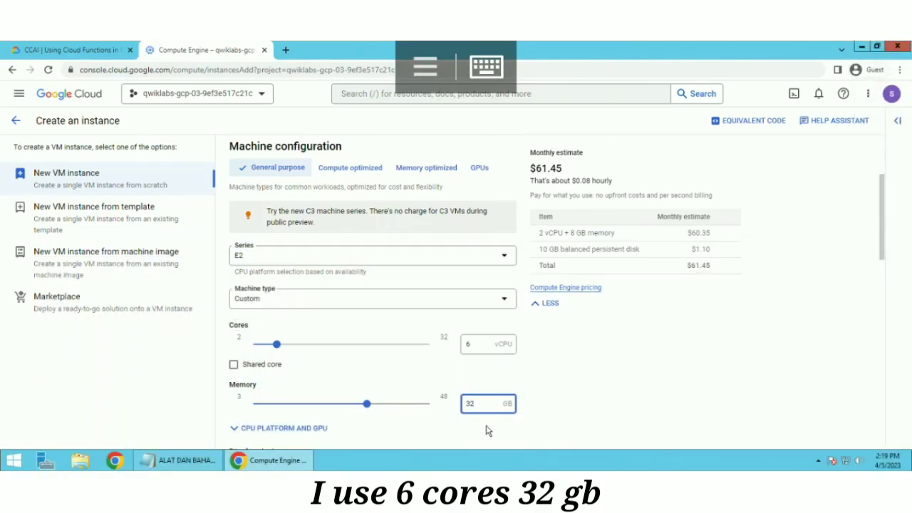
scroll(487, 430, "down", 1)
scroll(487, 430, "down", 1)
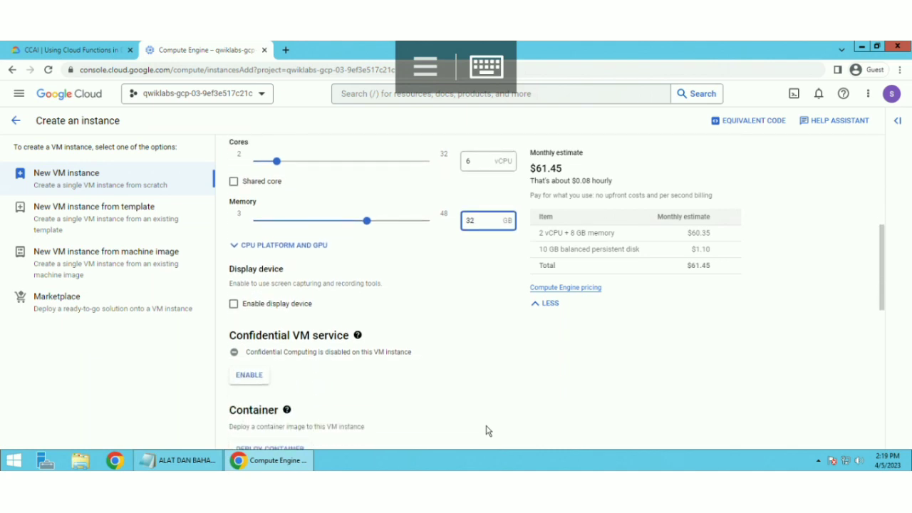
scroll(487, 431, "down", 1)
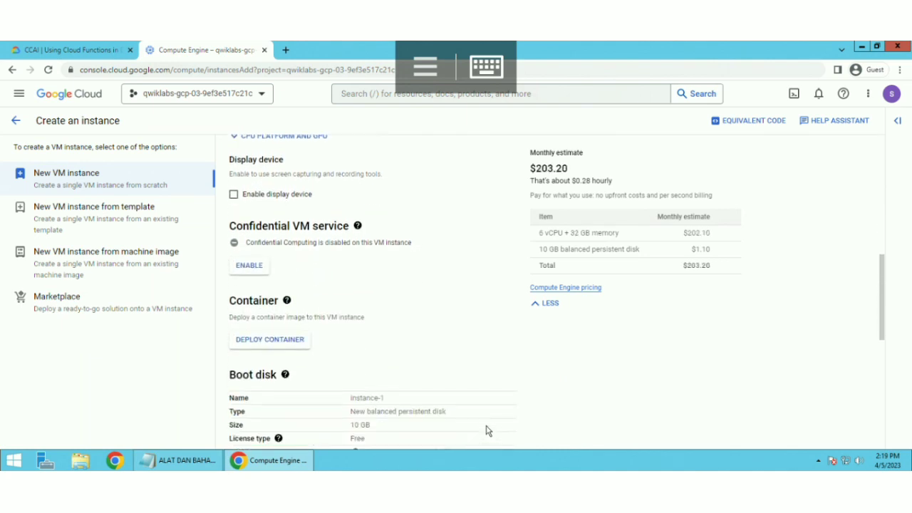
scroll(487, 431, "down", 1)
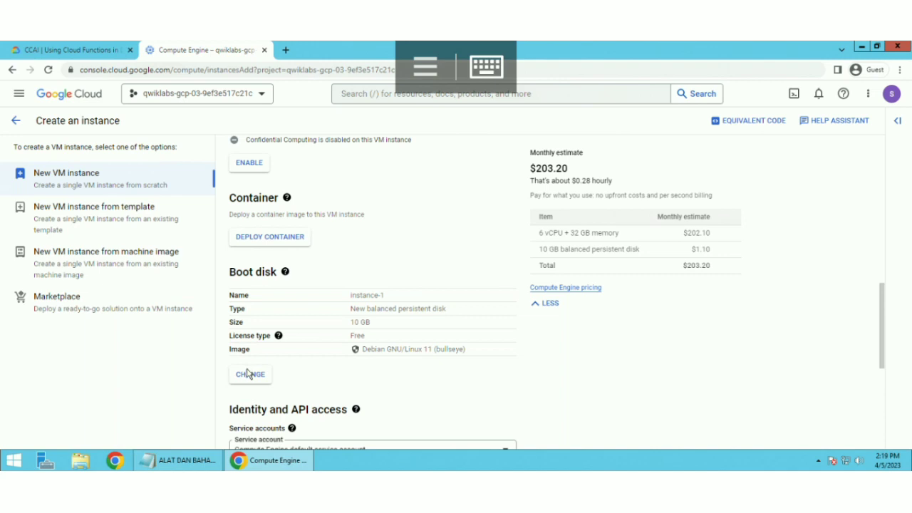
Change the boot disk image to Windows Server 2019 Datacenter on a 50 GB balanced disk
left_click(250, 375)
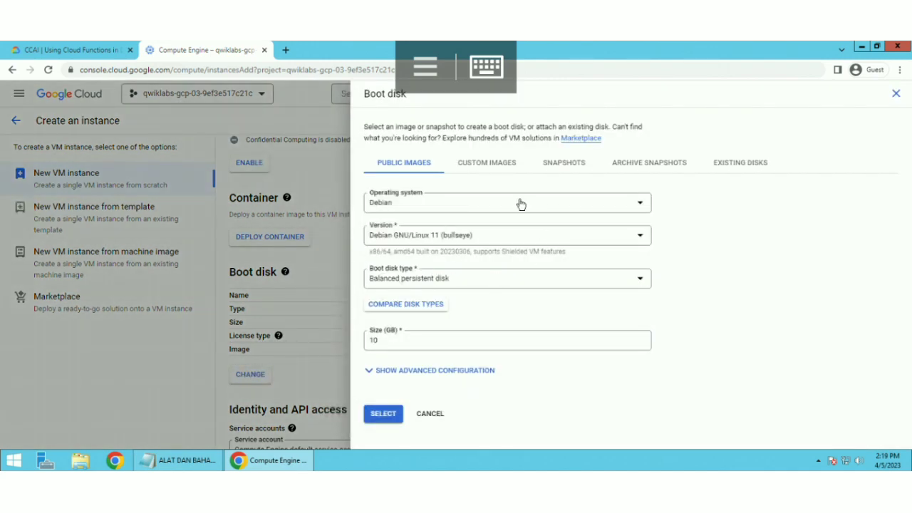
left_click(478, 209)
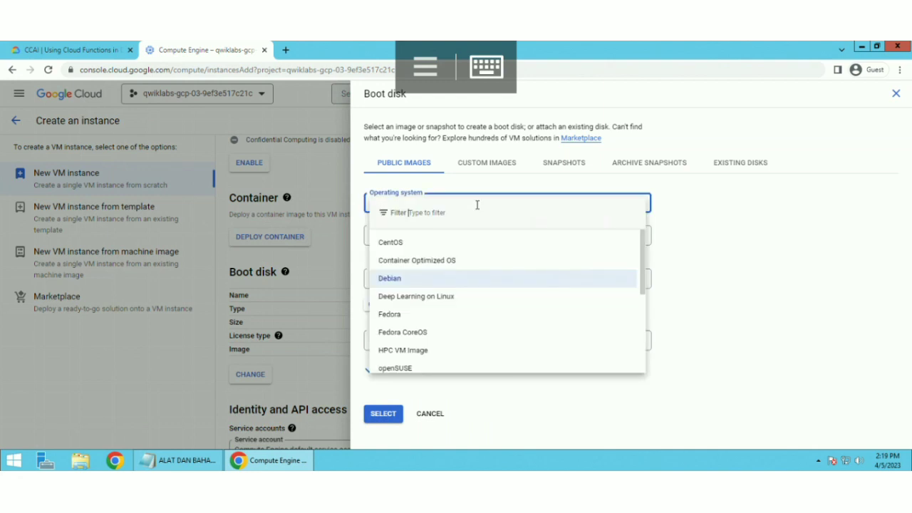
scroll(454, 356, "down", 2)
scroll(455, 357, "down", 2)
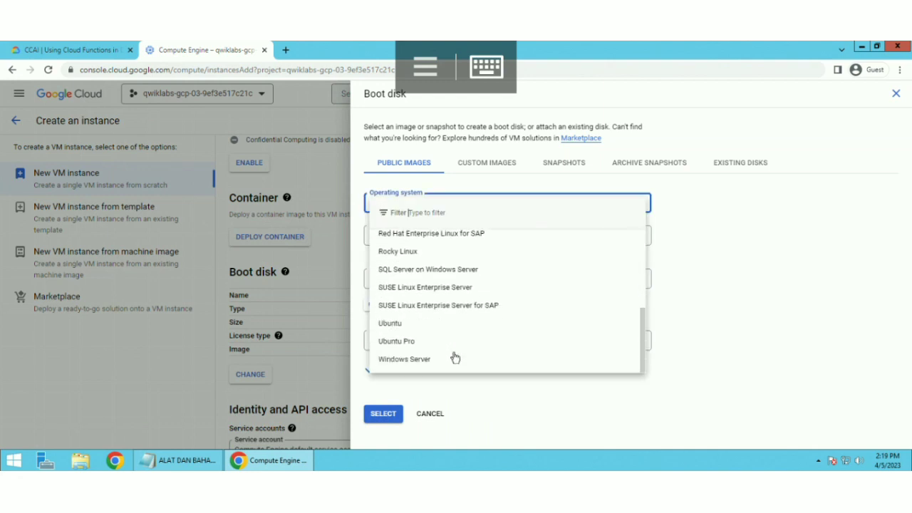
left_click(426, 360)
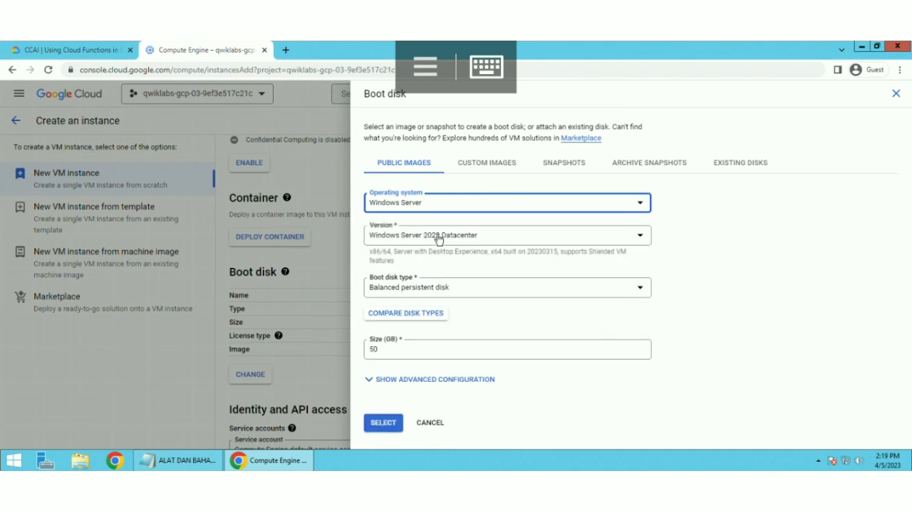
left_click(438, 239)
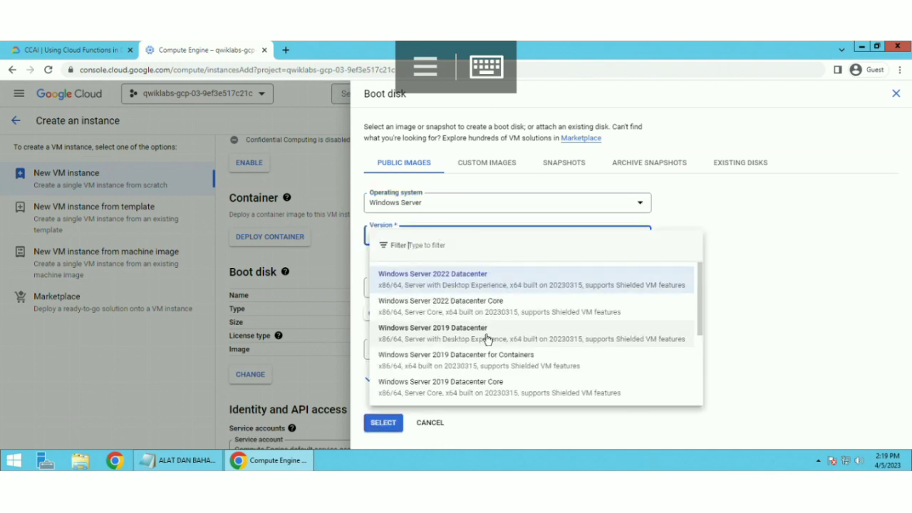
left_click(487, 338)
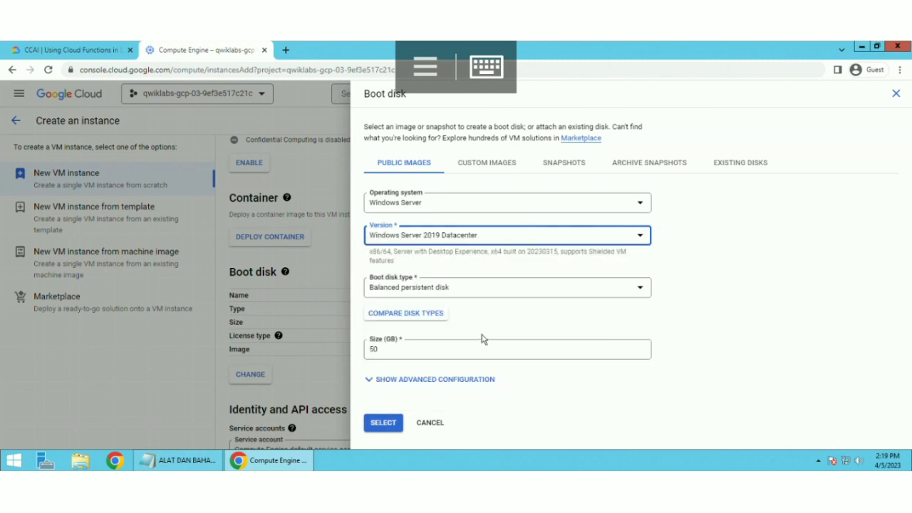
left_click(384, 423)
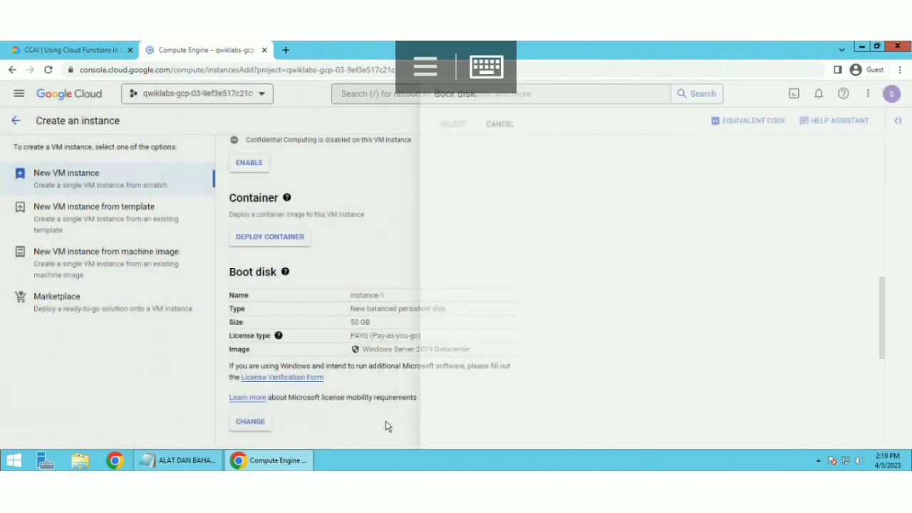
Allow HTTP and HTTPS firewall traffic and create instance-1
scroll(385, 426, "down", 5)
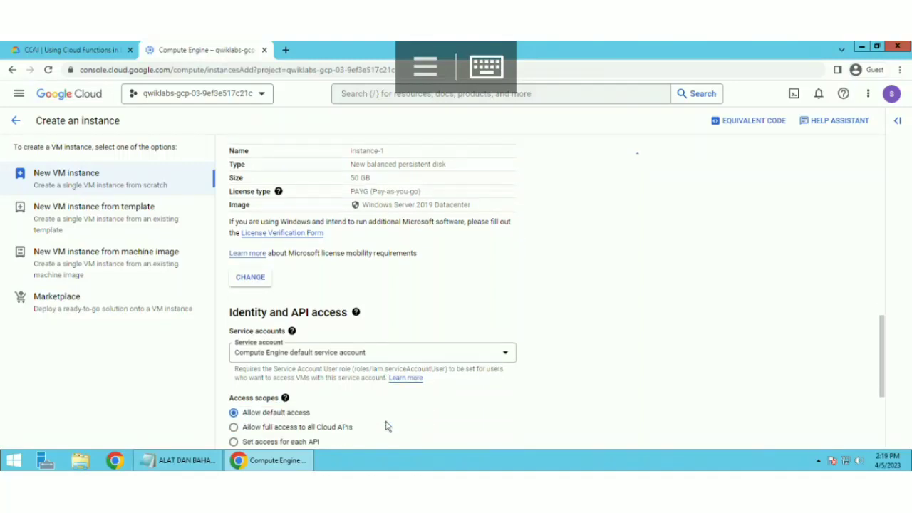
scroll(387, 426, "down", 1)
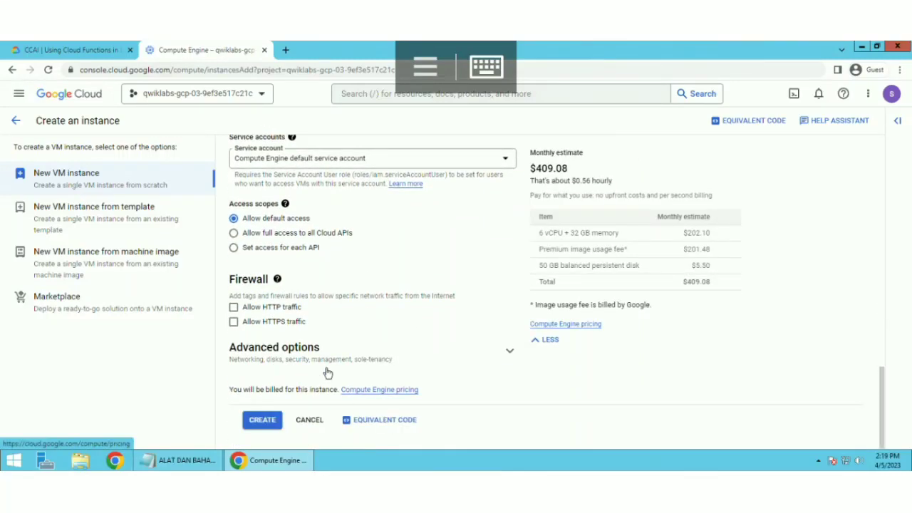
left_click(249, 314)
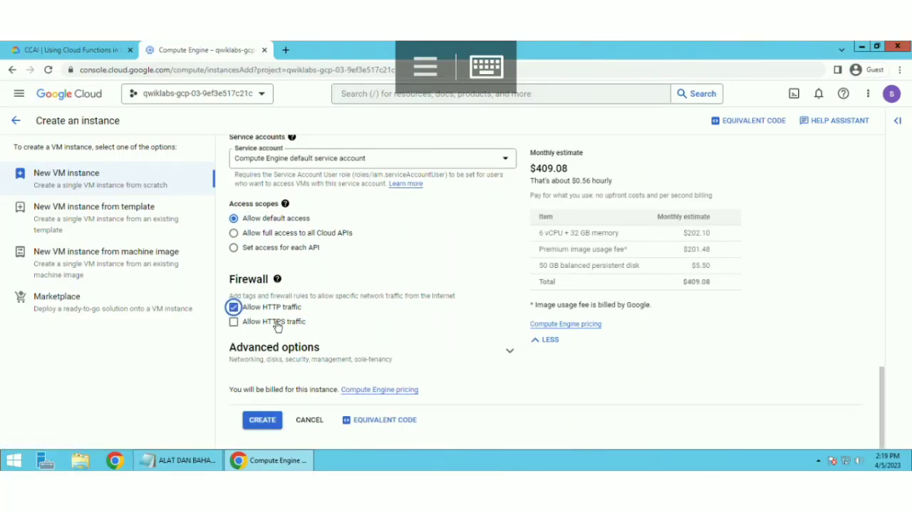
left_click(276, 324)
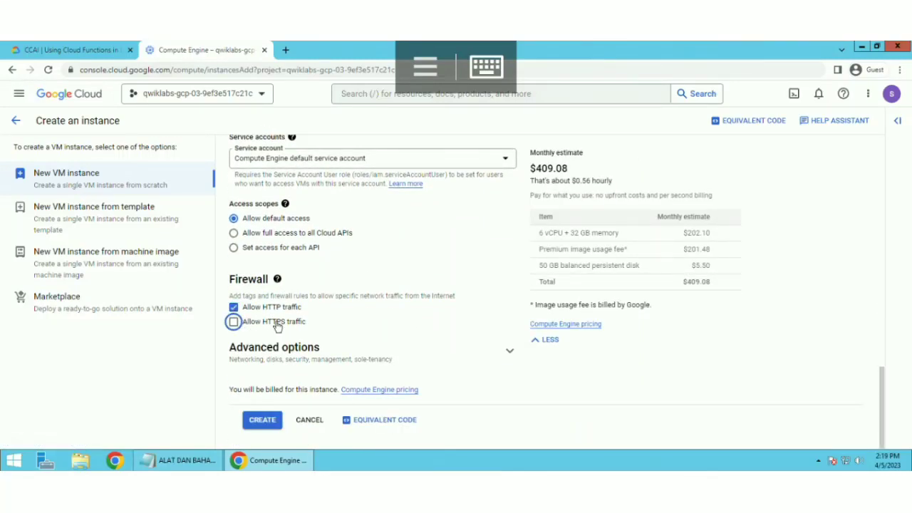
left_click(259, 421)
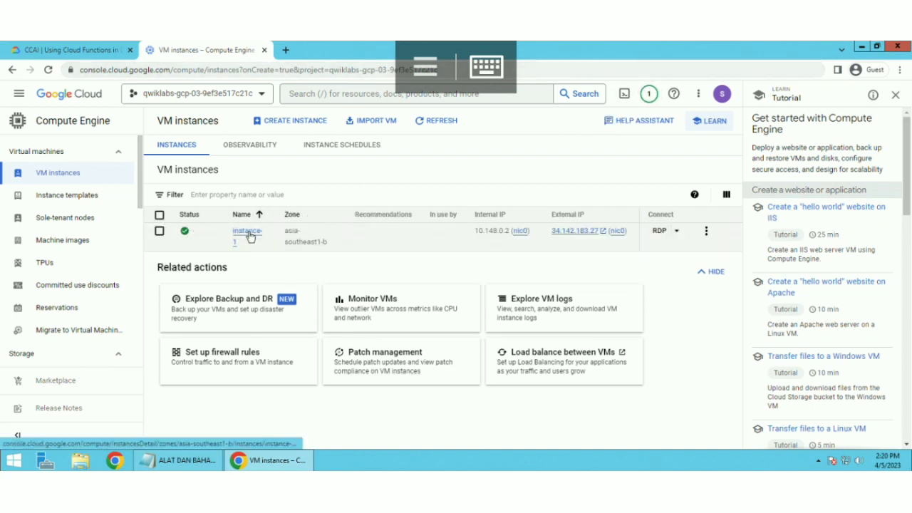
Open instance-1's details and copy its external IP address 34.142.183.27
left_click(250, 236)
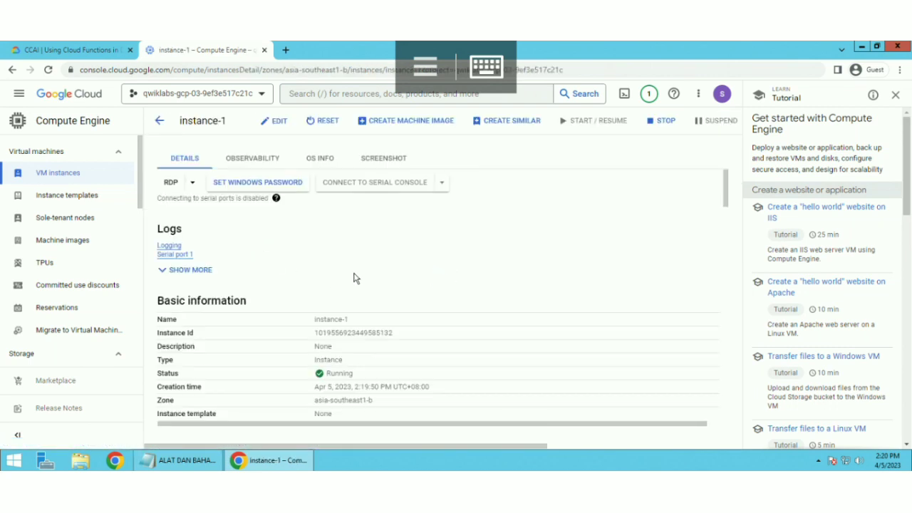
scroll(448, 338, "down", 3)
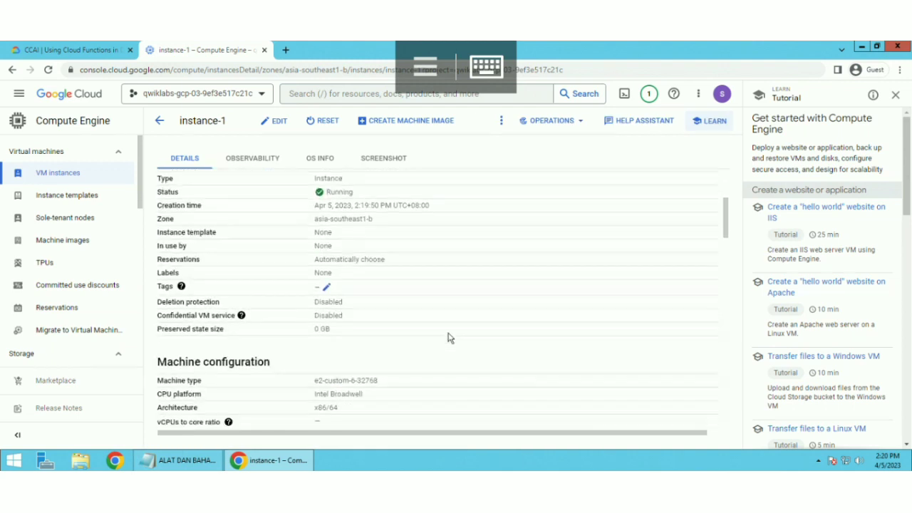
scroll(448, 338, "down", 2)
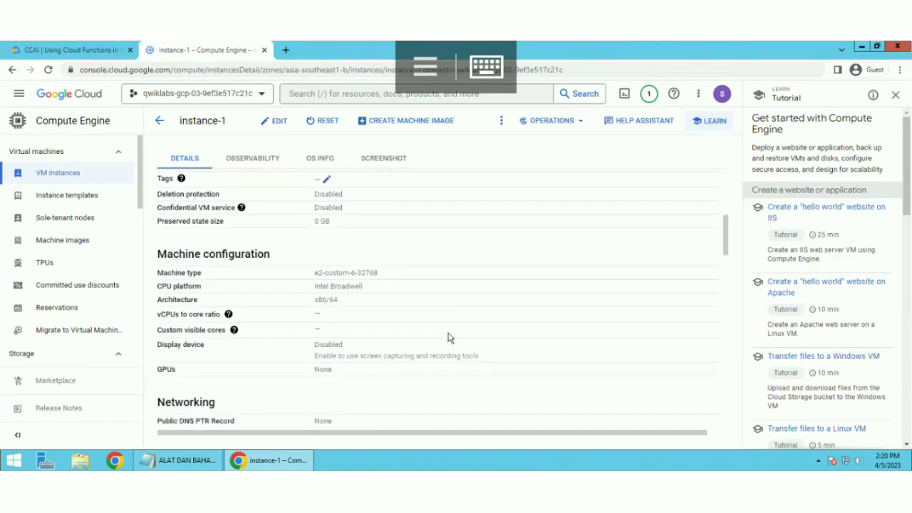
scroll(449, 338, "down", 2)
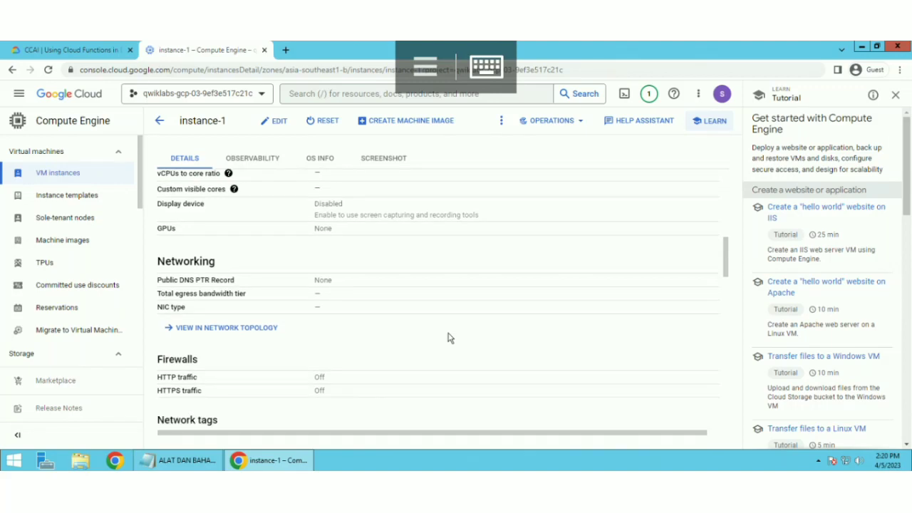
scroll(449, 338, "down", 3)
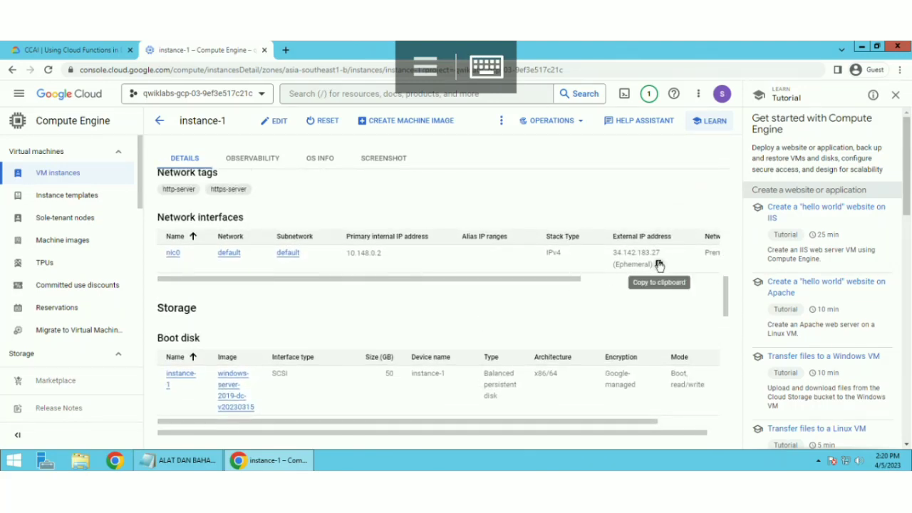
left_click(659, 265)
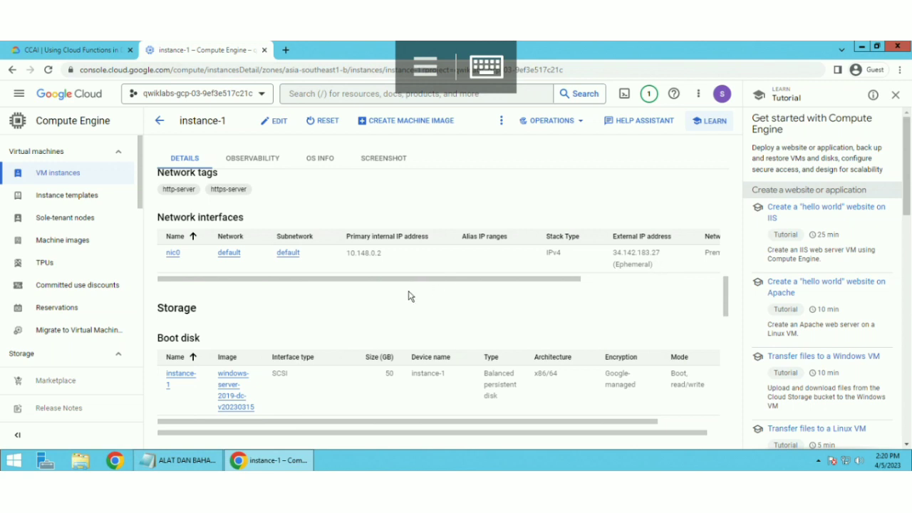
left_click(12, 464)
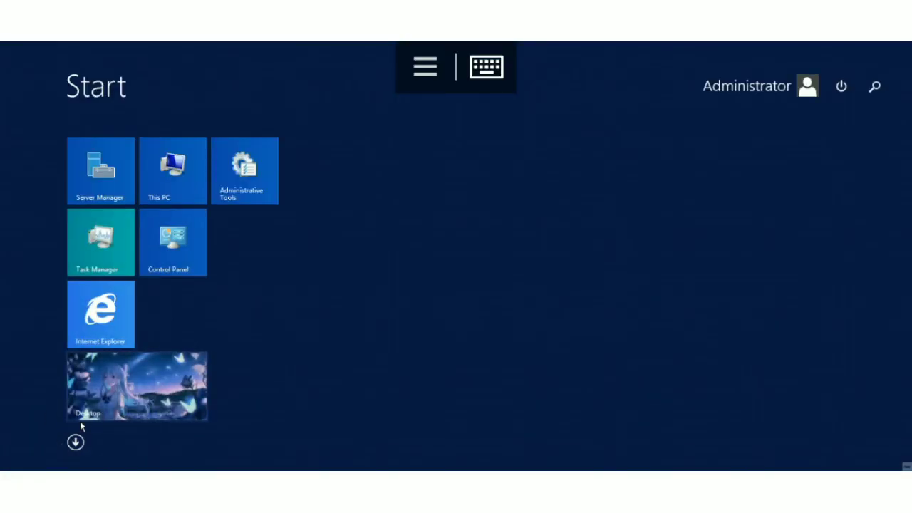
Launch Remote Desktop Connection from the Windows apps list
left_click(74, 443)
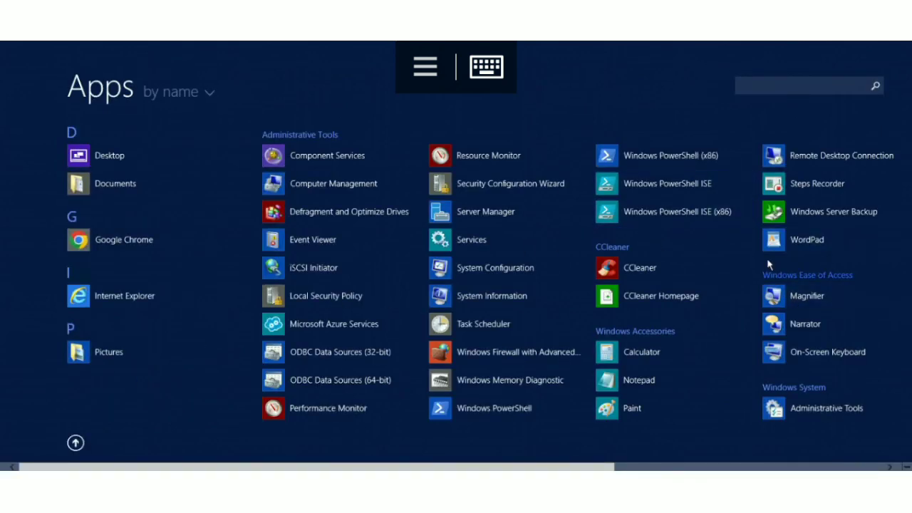
left_click(797, 159)
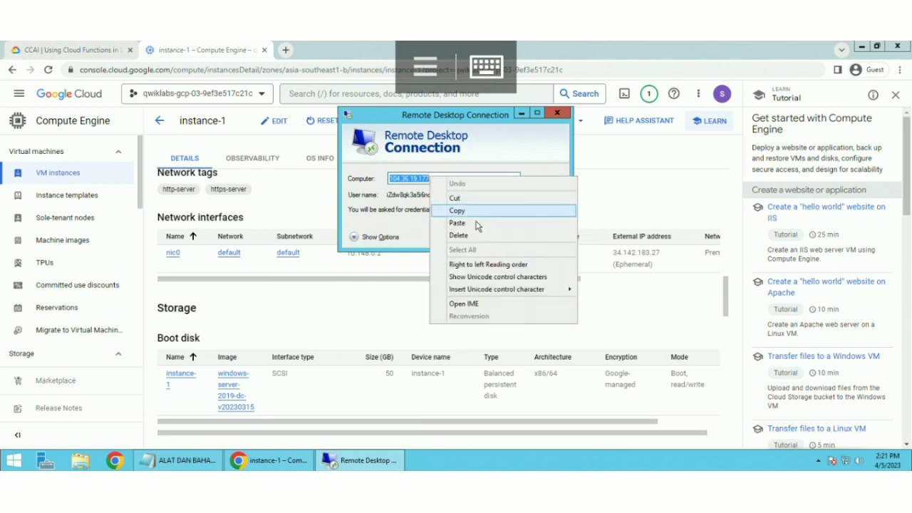
Paste 34.142.183.27 as the remote computer, expand all options, then return to the browser
left_click(459, 223)
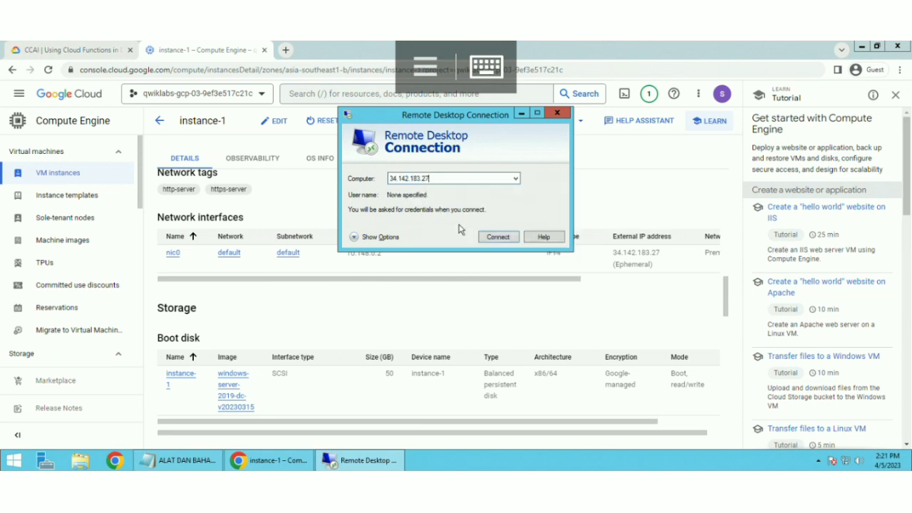
left_click(372, 237)
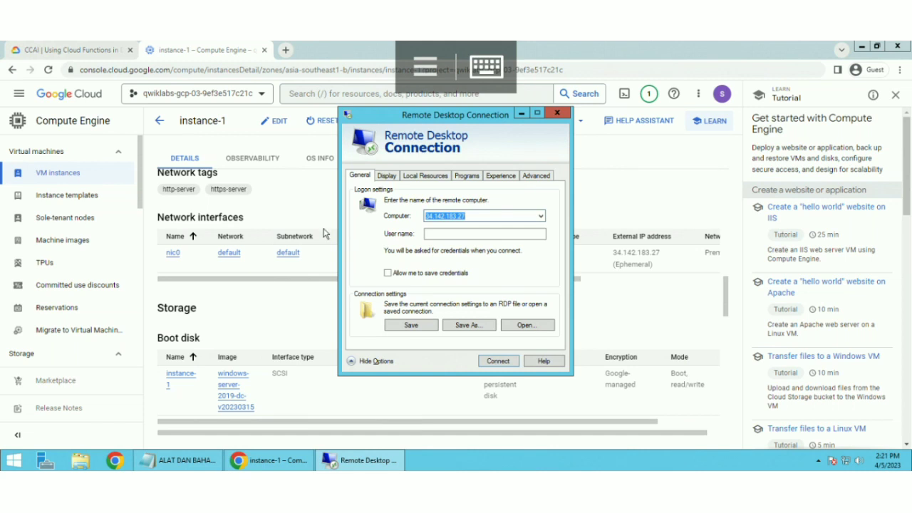
left_click(277, 222)
scroll(276, 222, "up", 3)
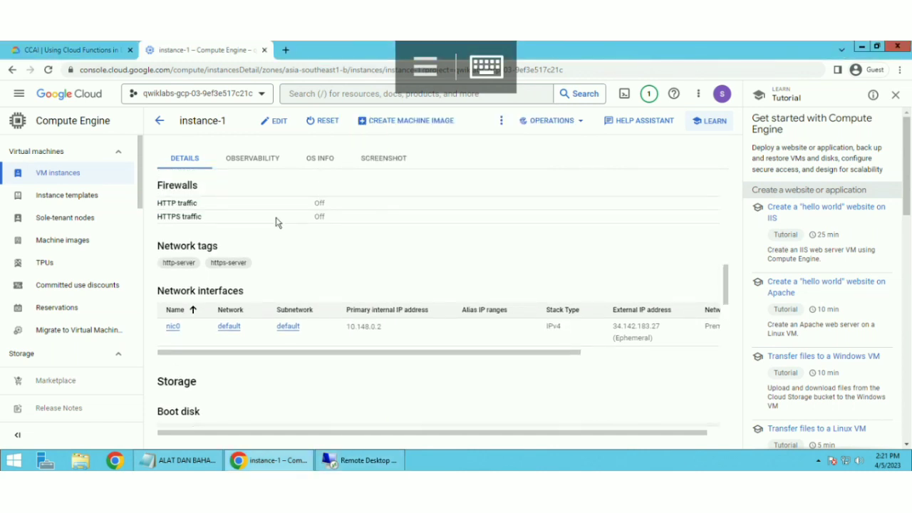
Open Set Windows Password for instance-1 and copy the suggested username
scroll(277, 223, "up", 8)
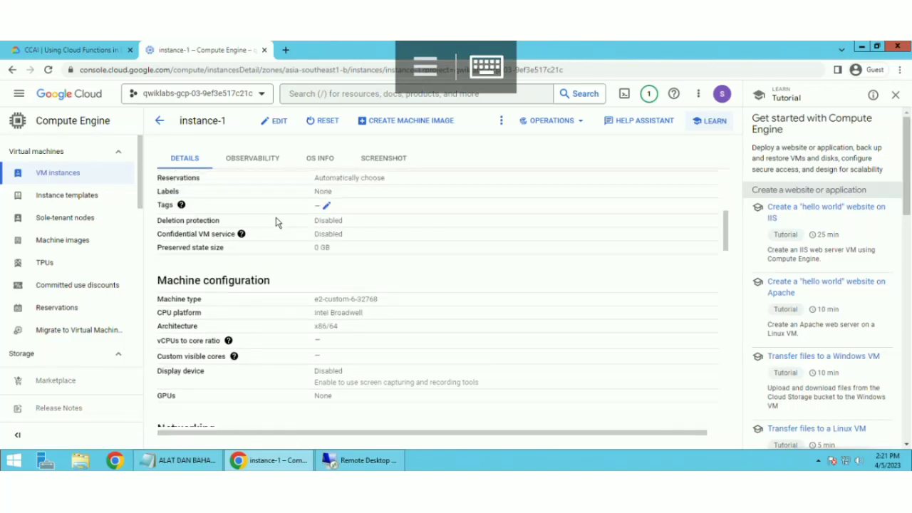
scroll(276, 222, "up", 5)
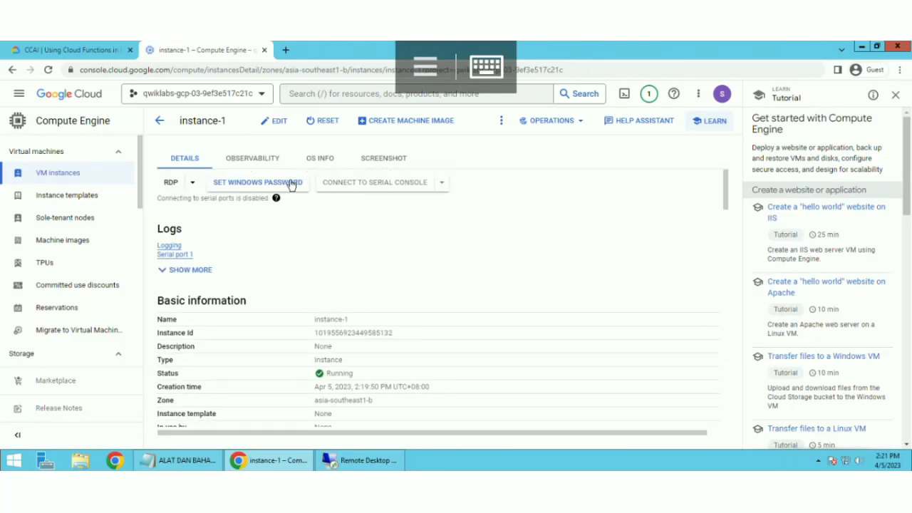
left_click(291, 184)
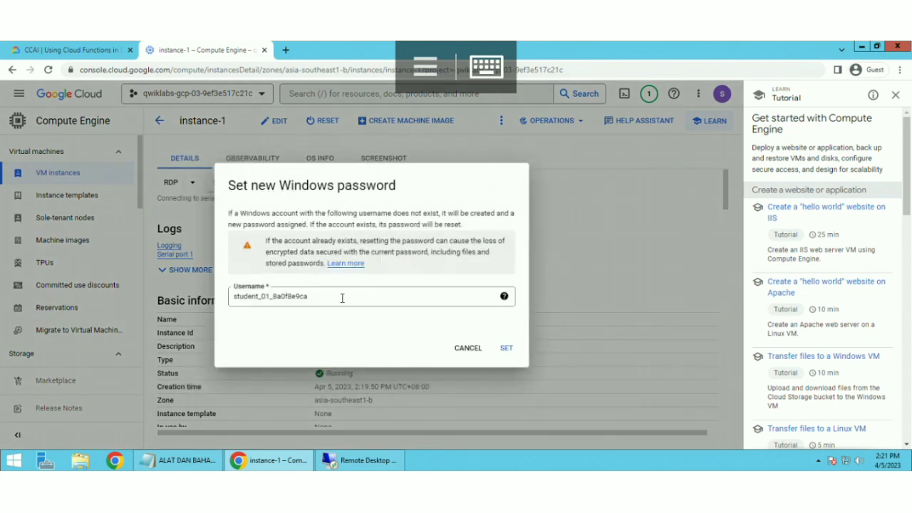
left_click_drag(318, 299, 230, 303)
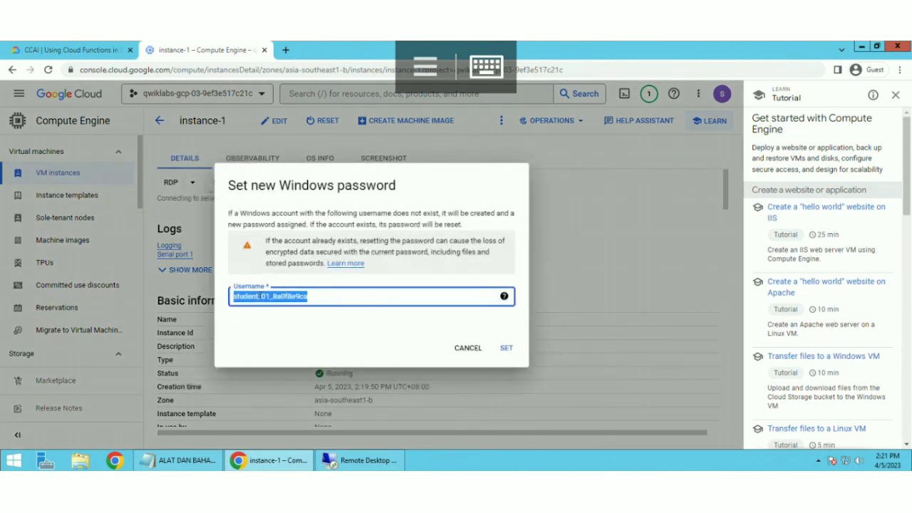
right_click(261, 297)
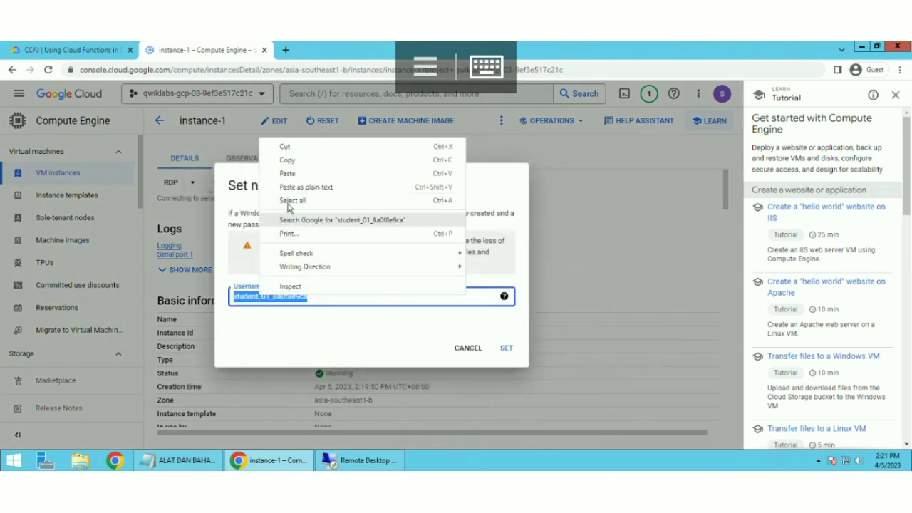
left_click(288, 163)
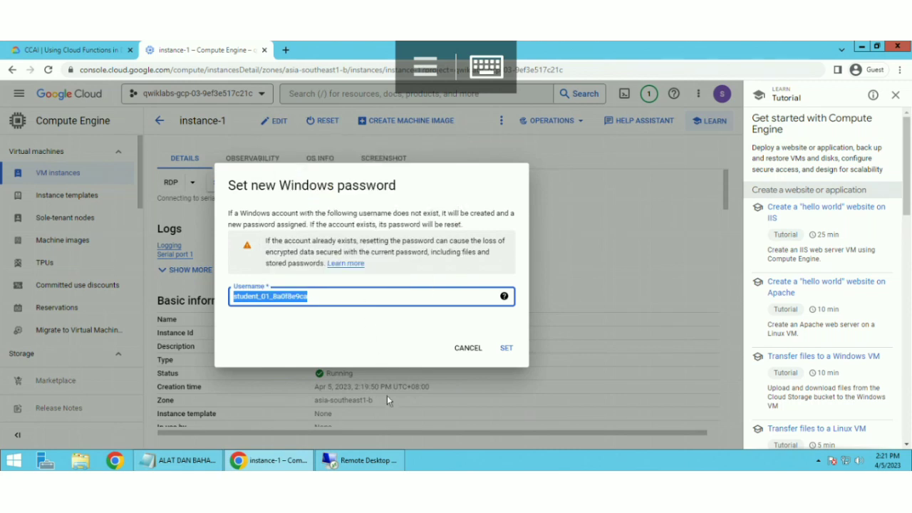
Paste the copied lab username for 34.142.183.27 into Remote Desktop Connection and connect
left_click(367, 459)
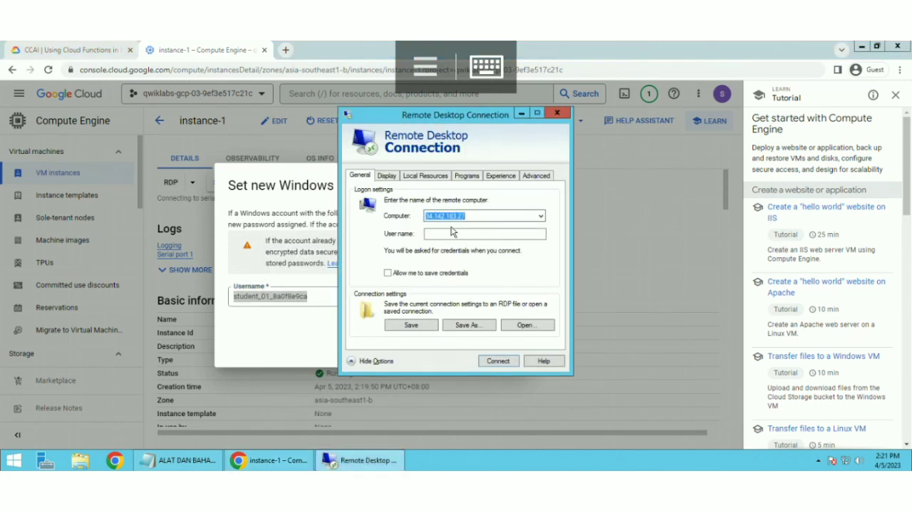
right_click(441, 233)
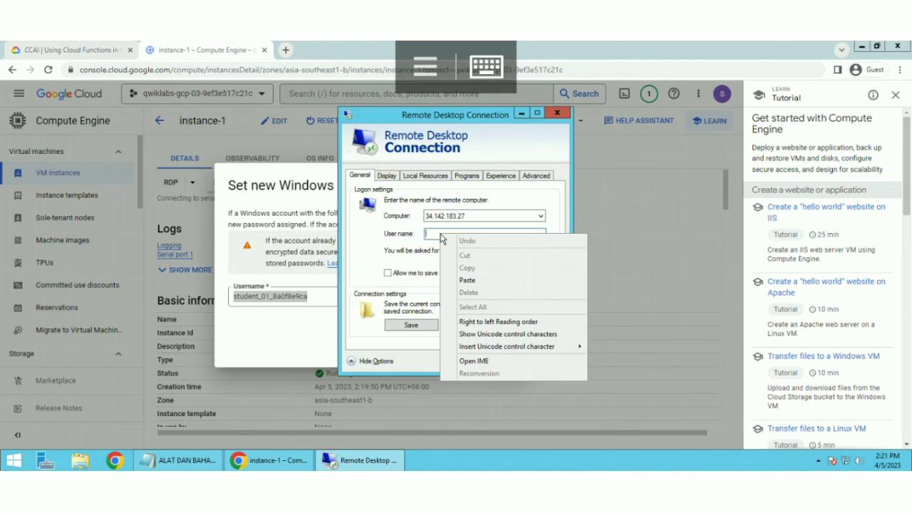
left_click(468, 280)
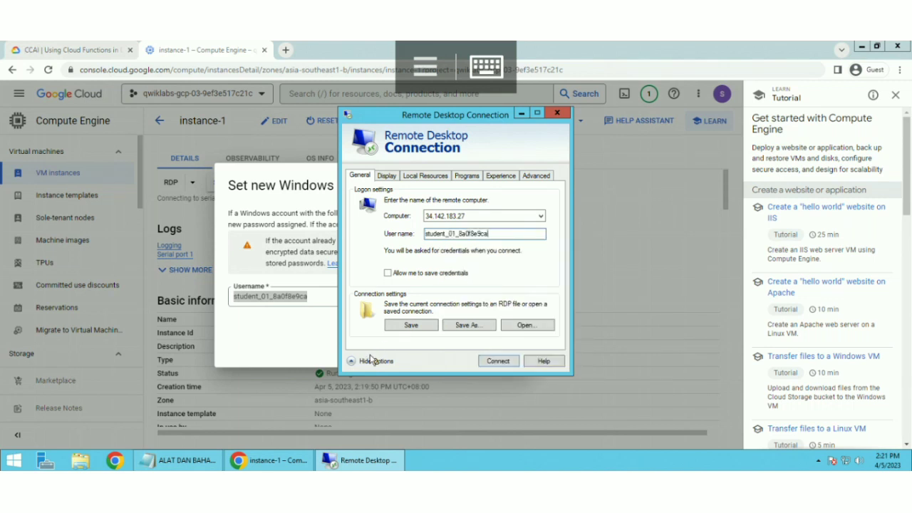
left_click(352, 363)
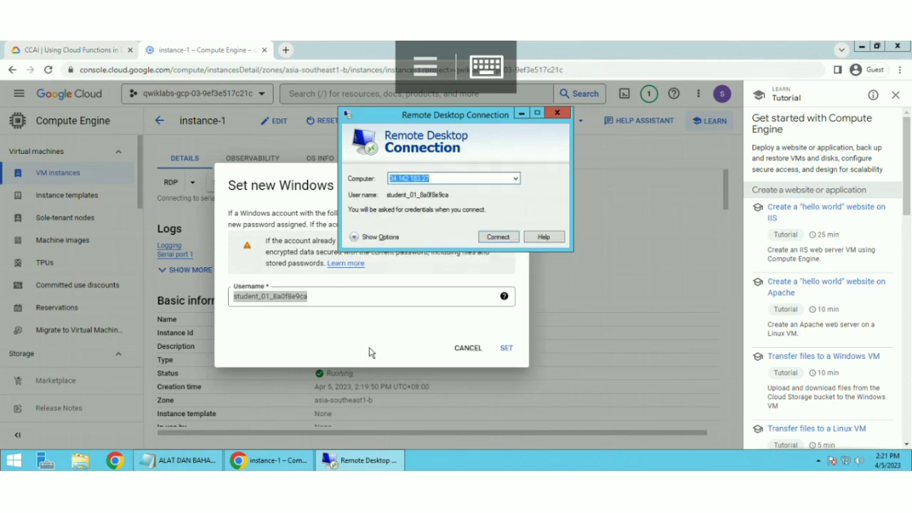
left_click(495, 239)
Generate a new Windows password for instance-1 and copy it to the clipboard
left_click(503, 349)
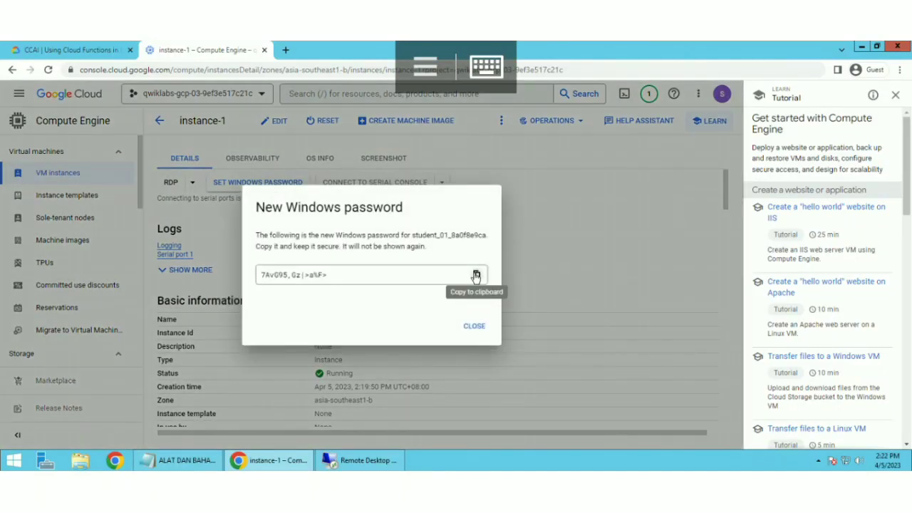
left_click(476, 276)
Dismiss the can't-connect error and retry connecting to the VM
left_click(362, 460)
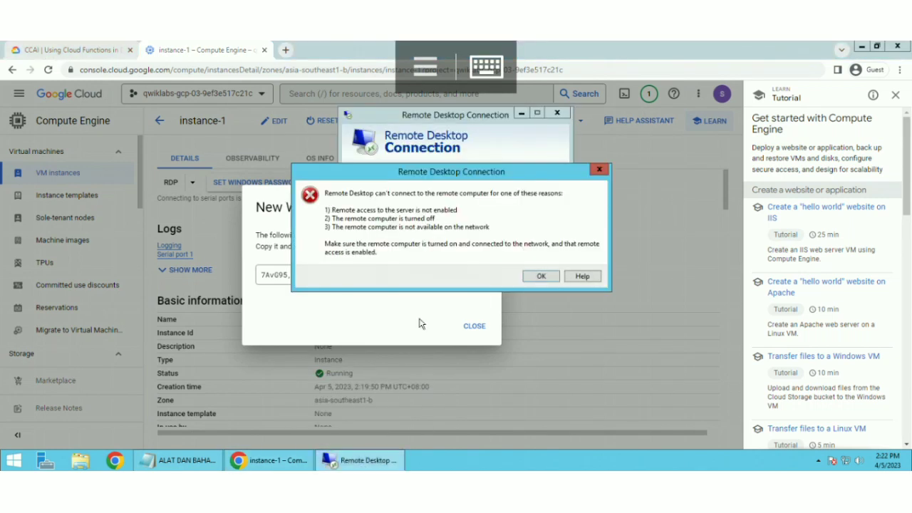
left_click(541, 276)
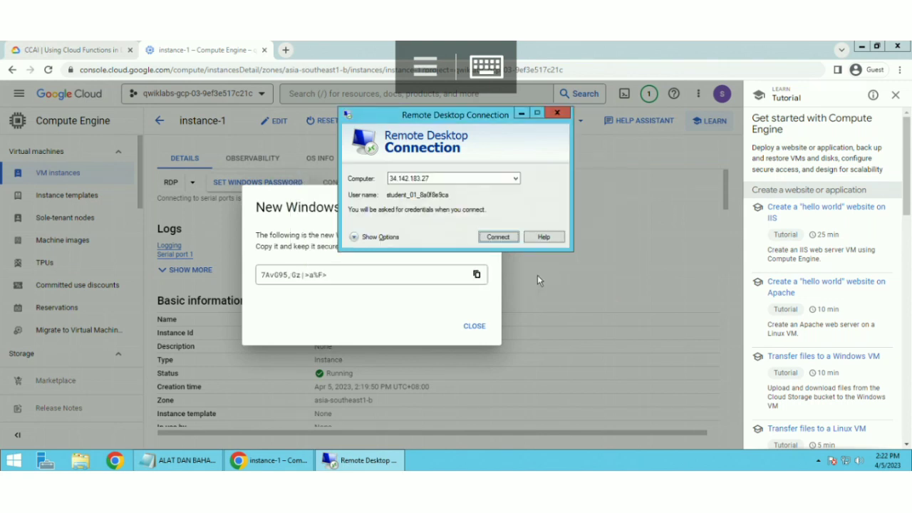
left_click(497, 237)
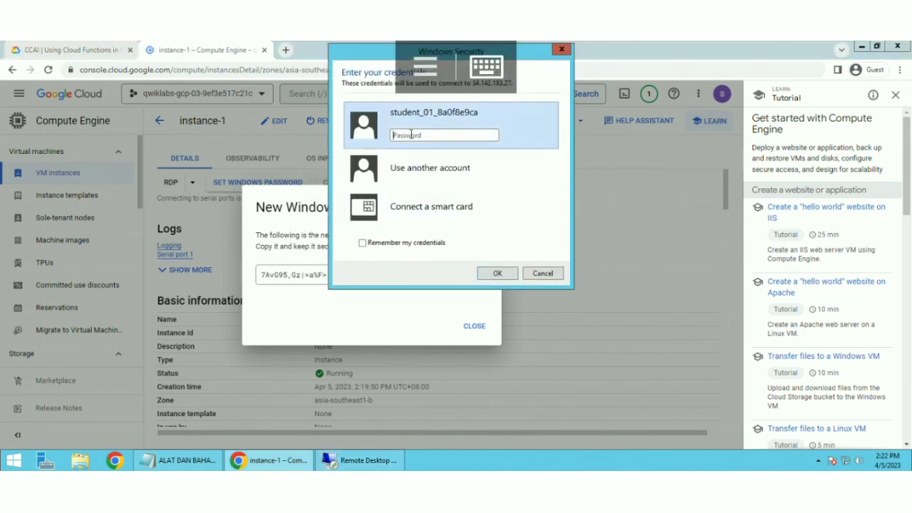
Sign in with the pasted Windows password and accept the server certificate
right_click(411, 135)
left_click(446, 179)
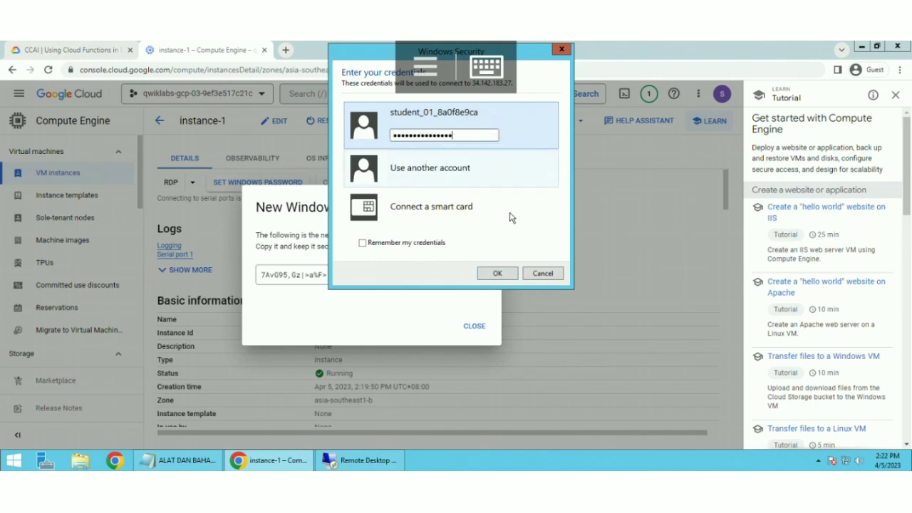
left_click(494, 274)
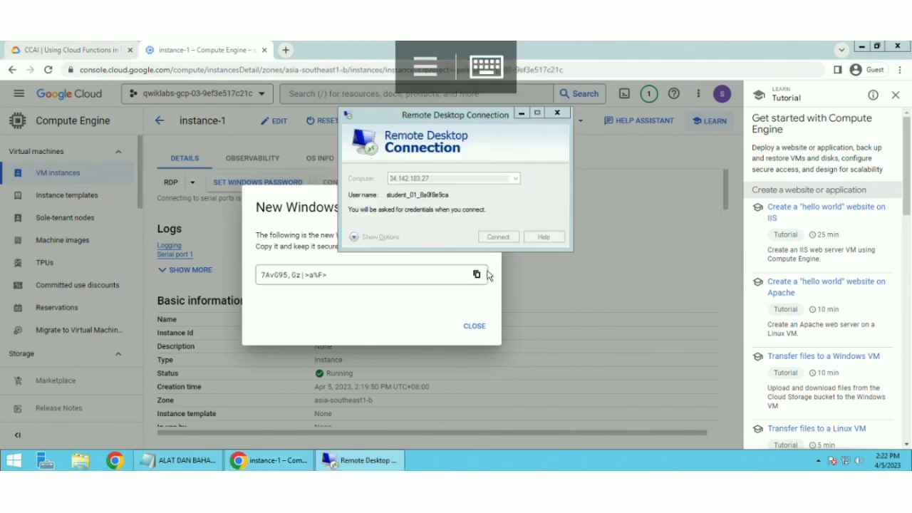
left_click(504, 278)
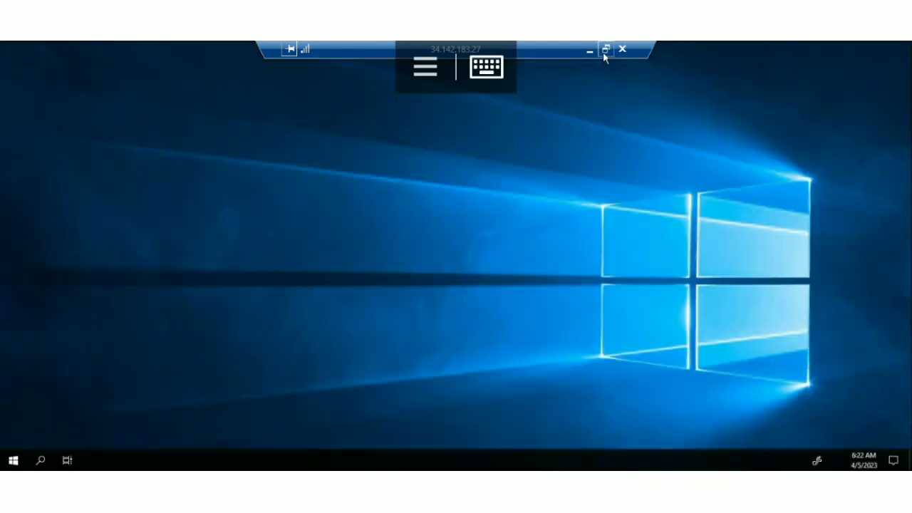
Allow network discovery on the VM and dismiss the Windows Admin Center announcement
right_click(441, 208)
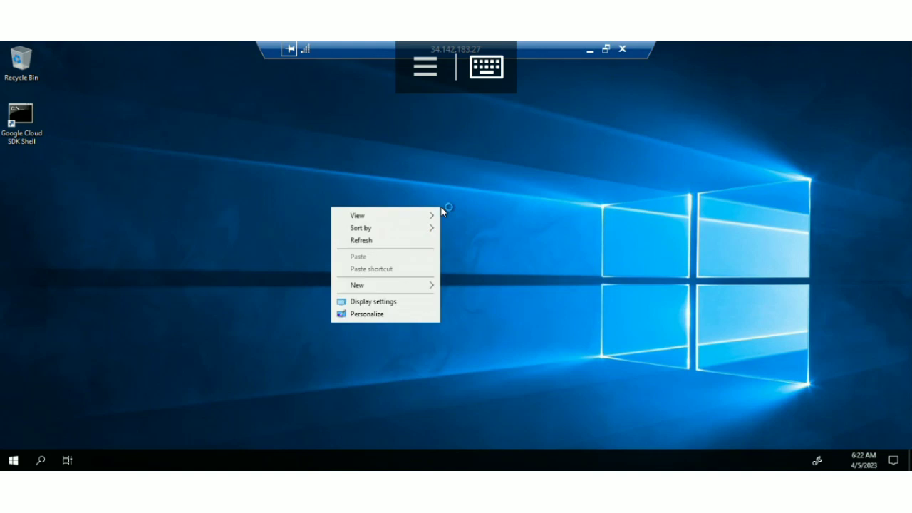
left_click(383, 243)
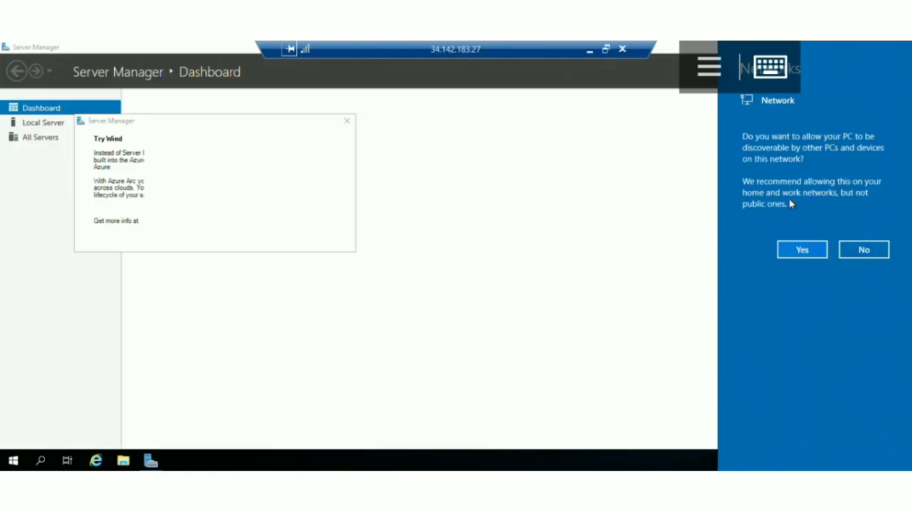
left_click(803, 250)
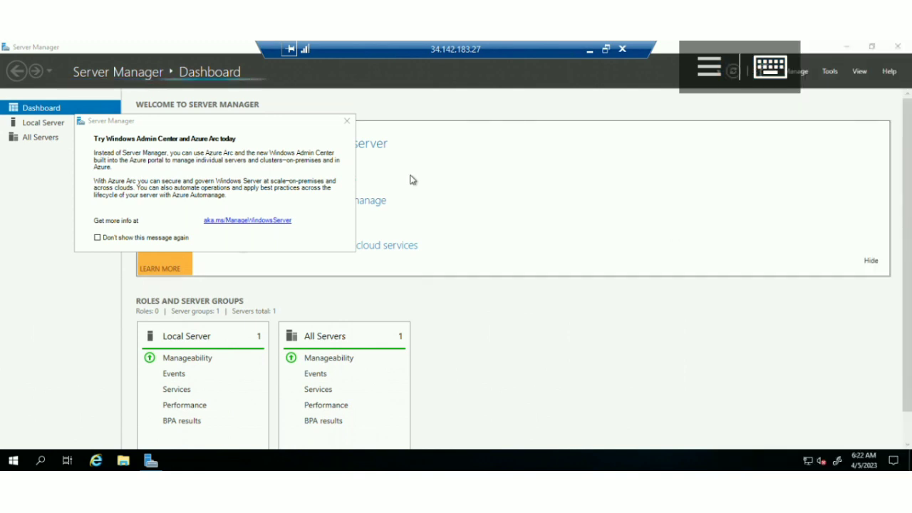
left_click(346, 123)
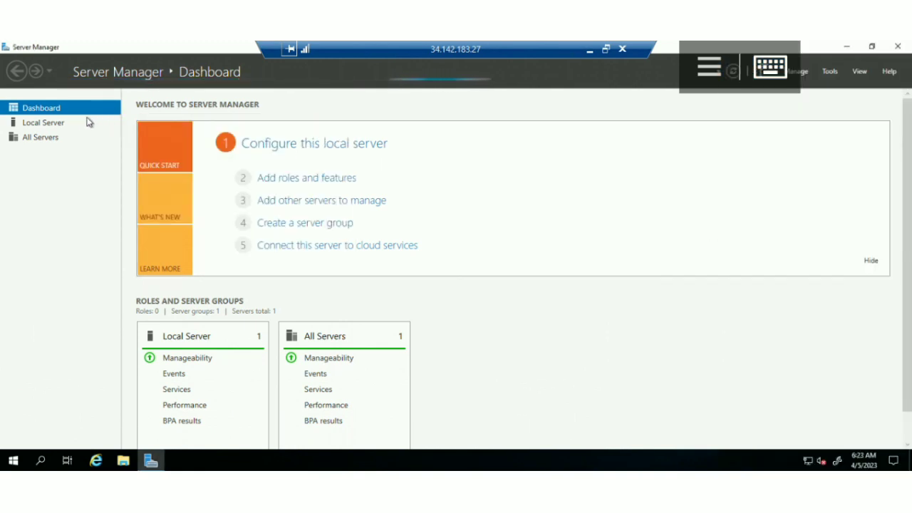
Set IE Enhanced Security Configuration Off for Administrators and Users, then close Server Manager
left_click(315, 143)
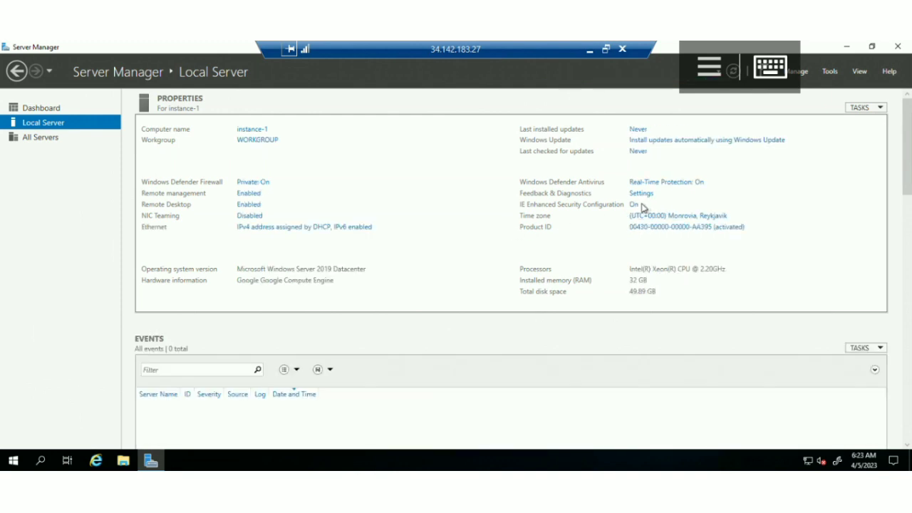
left_click(633, 204)
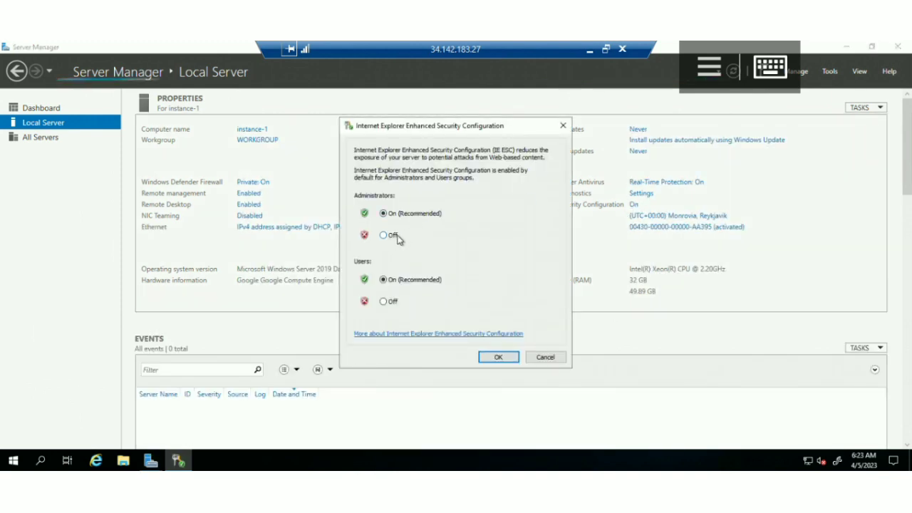
left_click(390, 236)
left_click(385, 302)
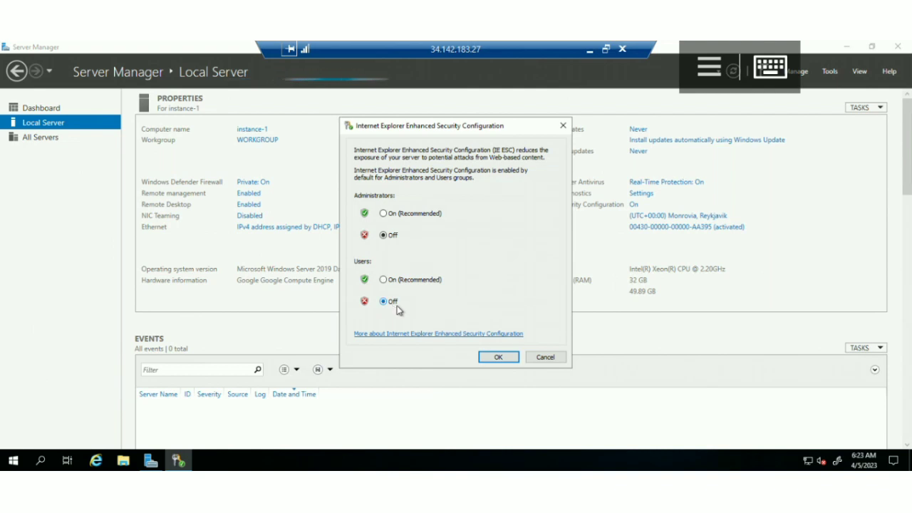
left_click(500, 357)
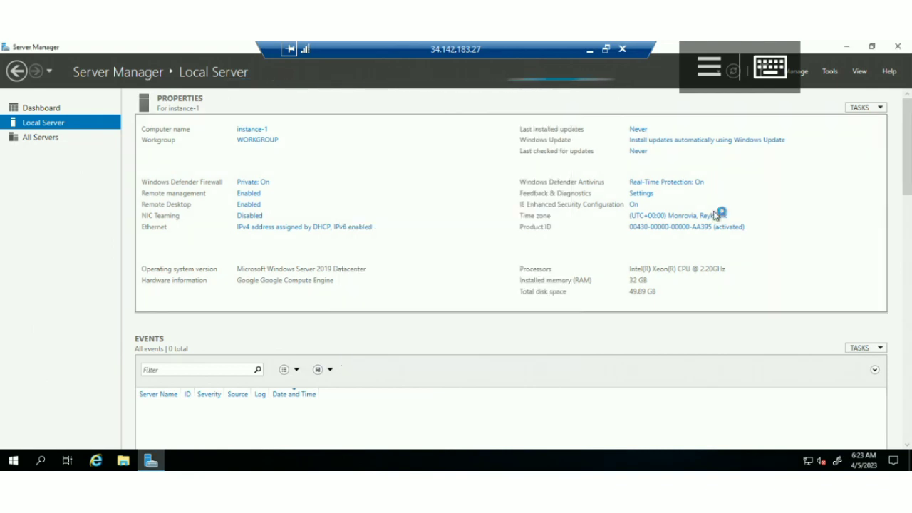
left_click(898, 47)
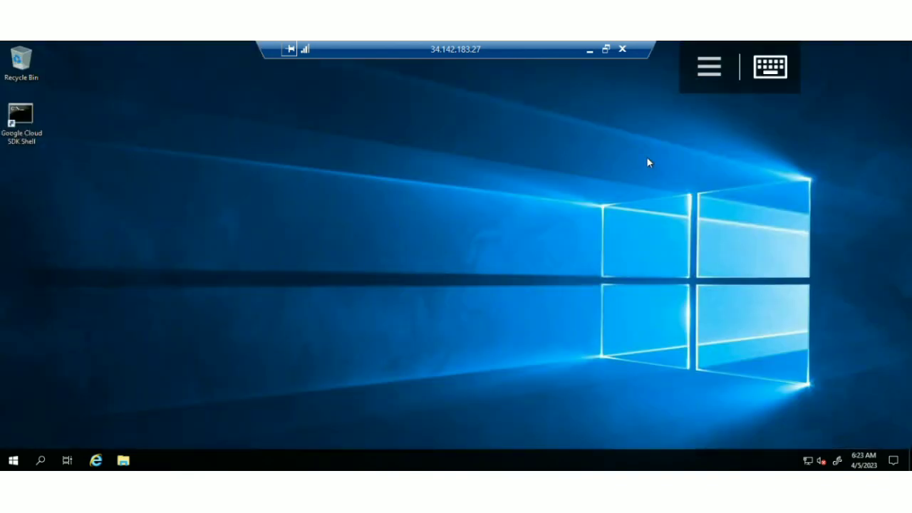
Launch Internet Explorer, skip its setup prompt, and search the web for 'chrme'
left_click(100, 461)
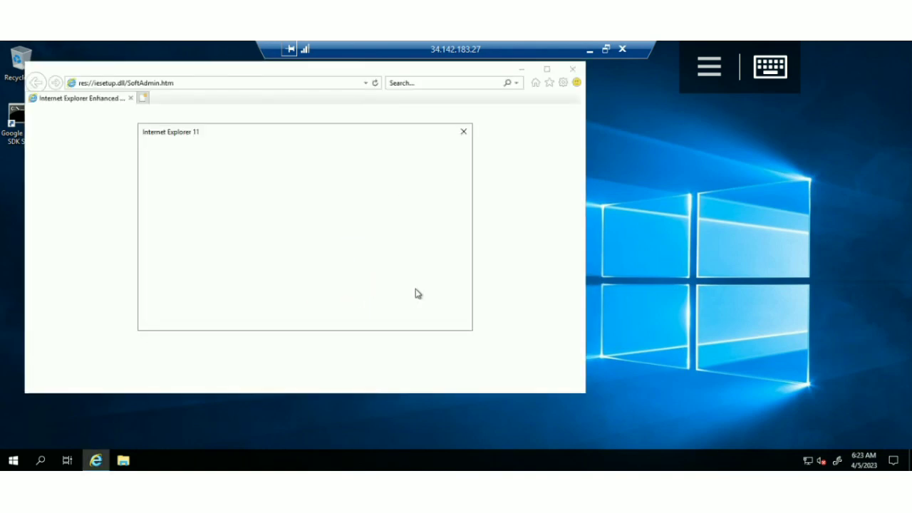
left_click(389, 320)
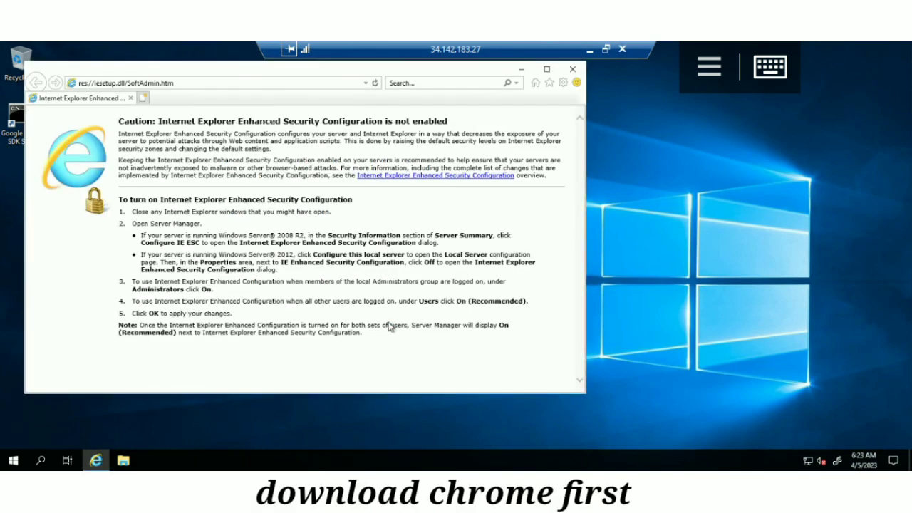
left_click(248, 82)
left_click(771, 67)
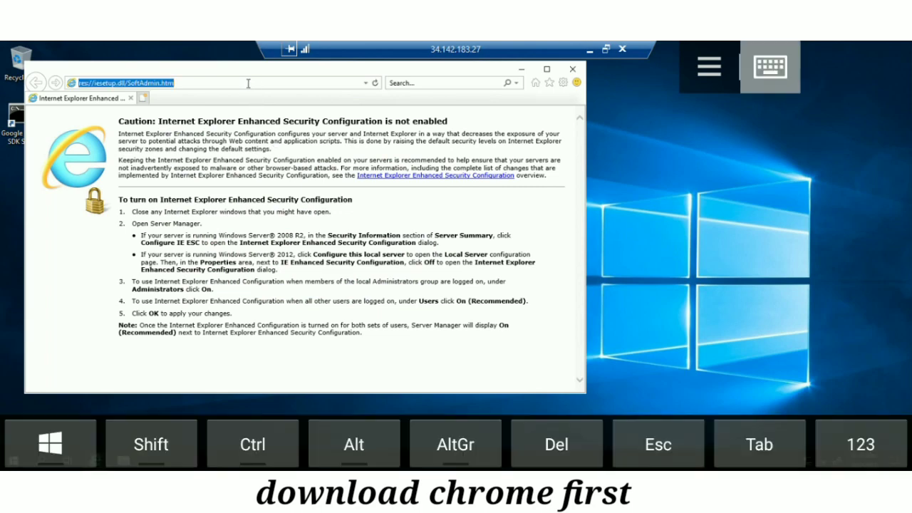
type("chrme")
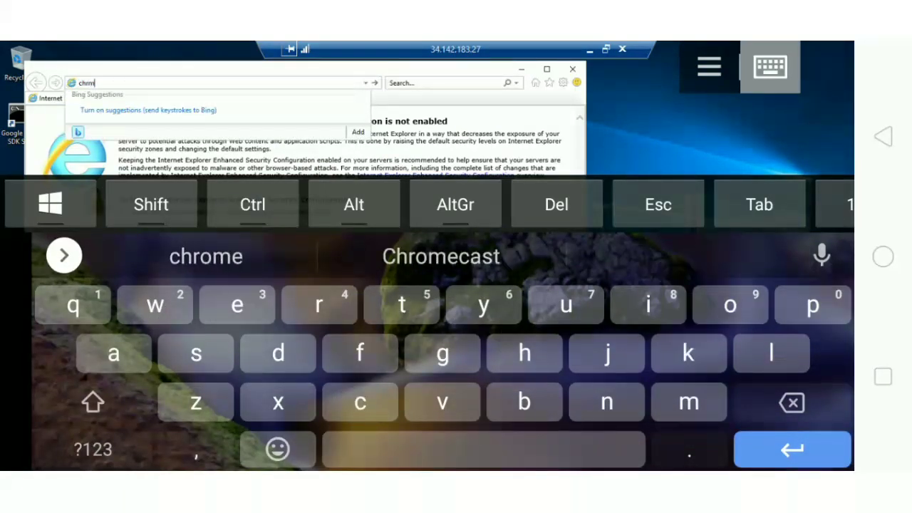
key("Return")
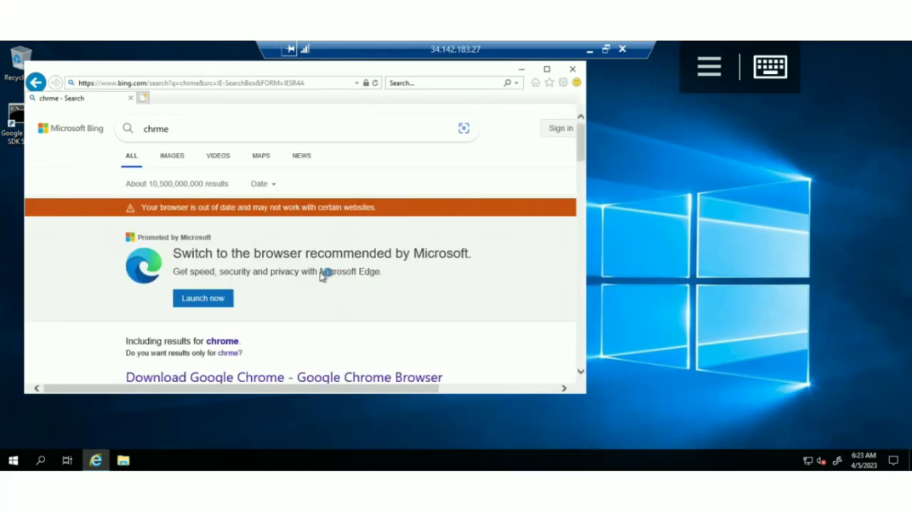
Download ChromeSetup.exe from Google's Chrome page and run the installer
left_click(376, 379)
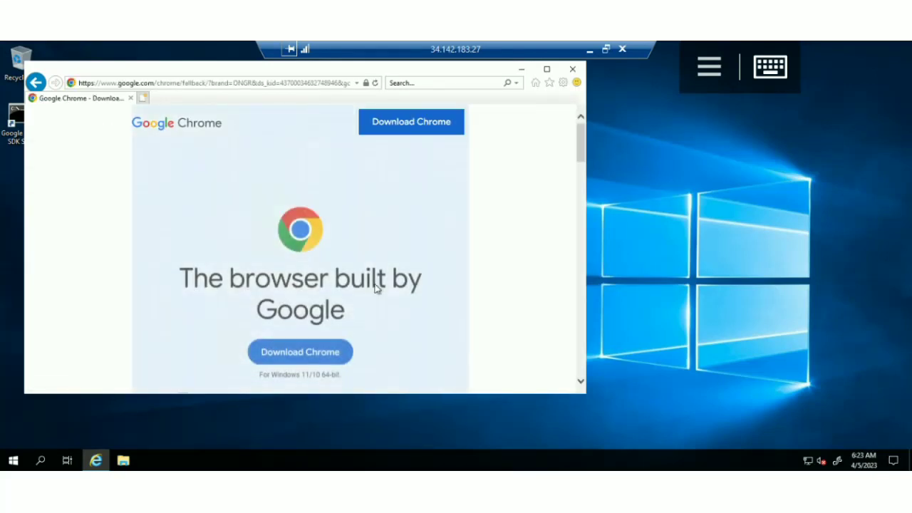
left_click(299, 344)
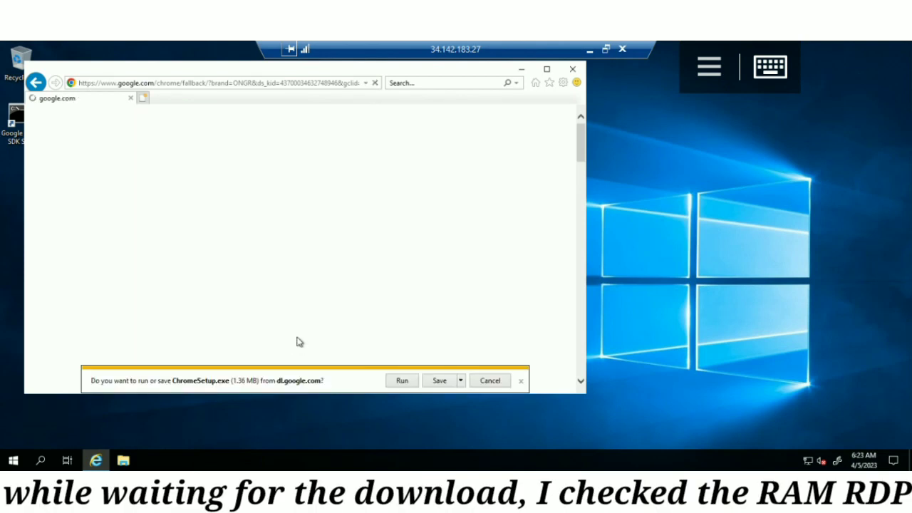
left_click(398, 382)
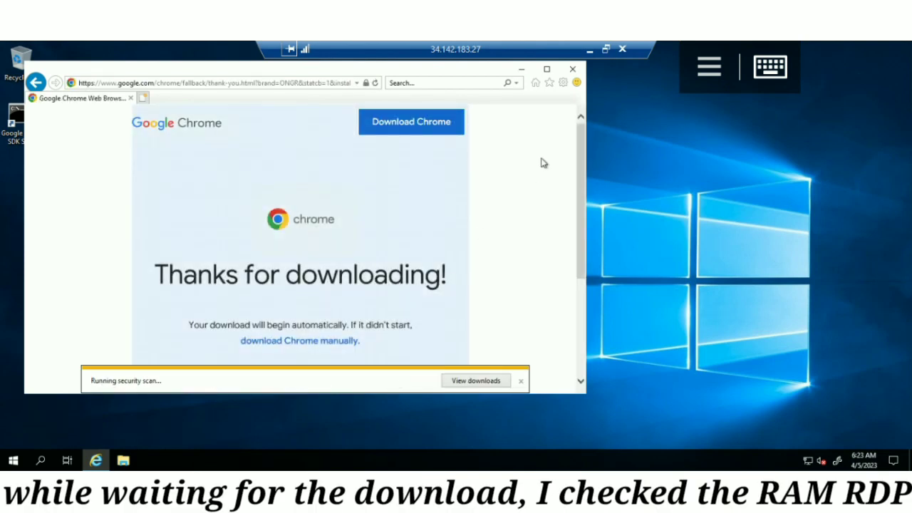
left_click(123, 462)
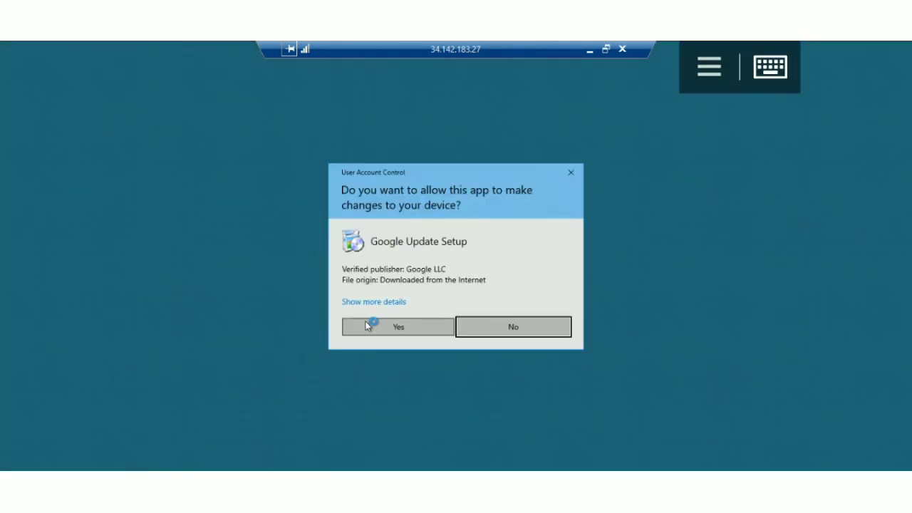
Allow Google Update Setup, then view This PC's maximized System page showing 32.0 GB RAM
left_click(367, 326)
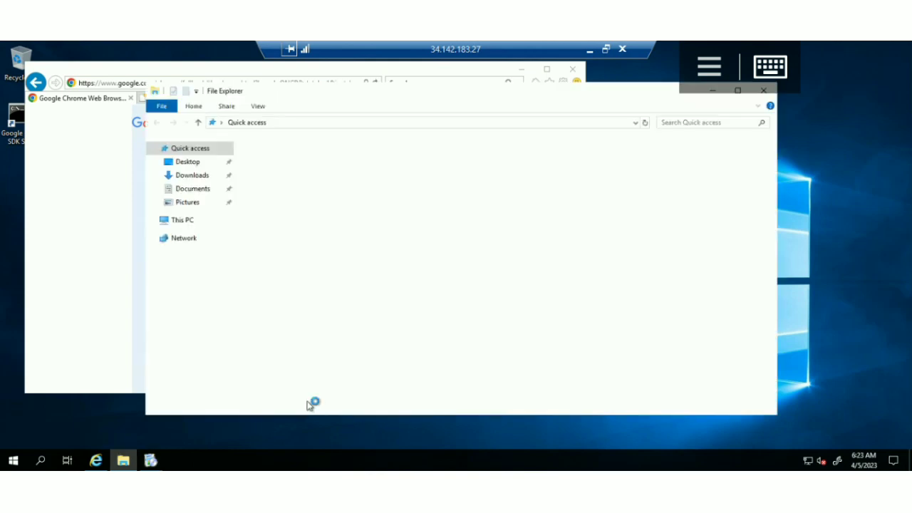
right_click(195, 223)
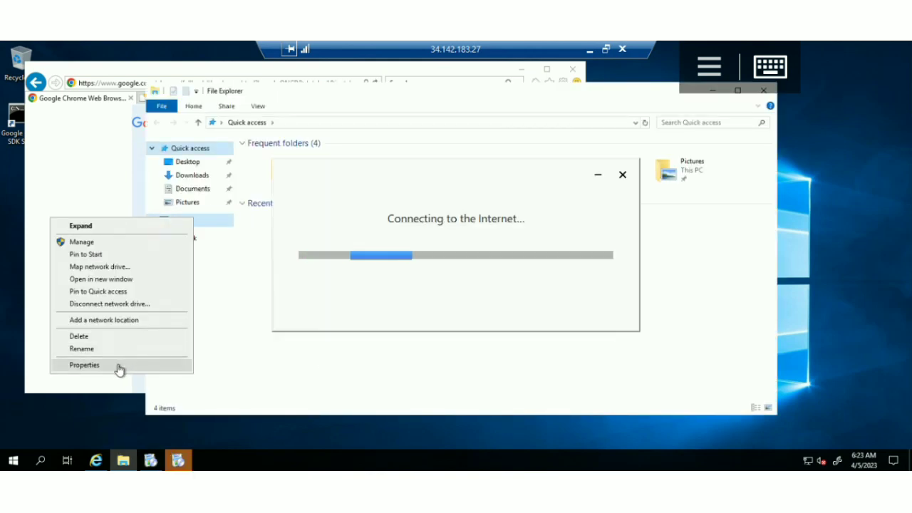
left_click(84, 365)
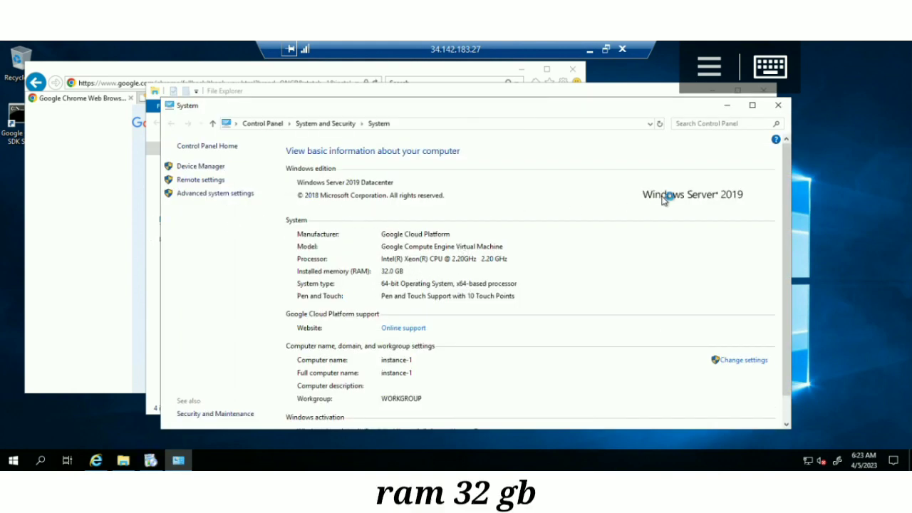
left_click(754, 108)
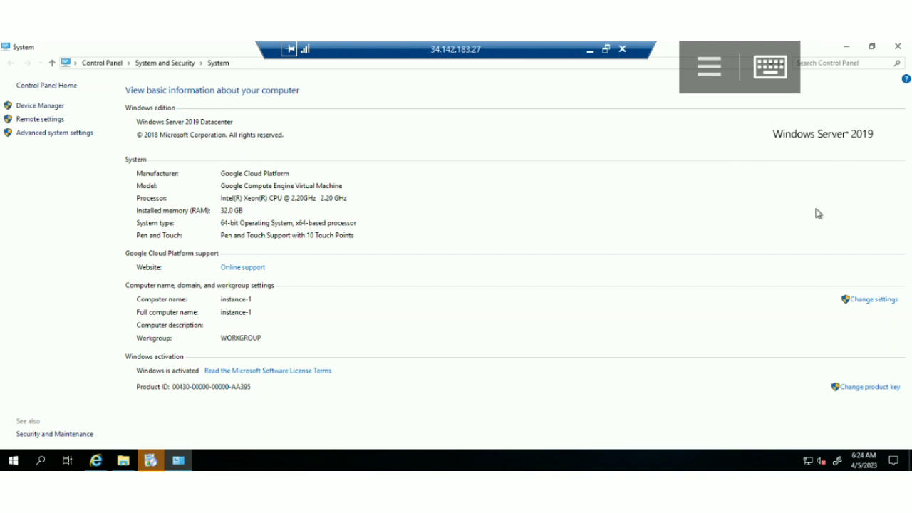
Close the Control Panel System window after confirming the 32.0 GB RAM
left_click(896, 46)
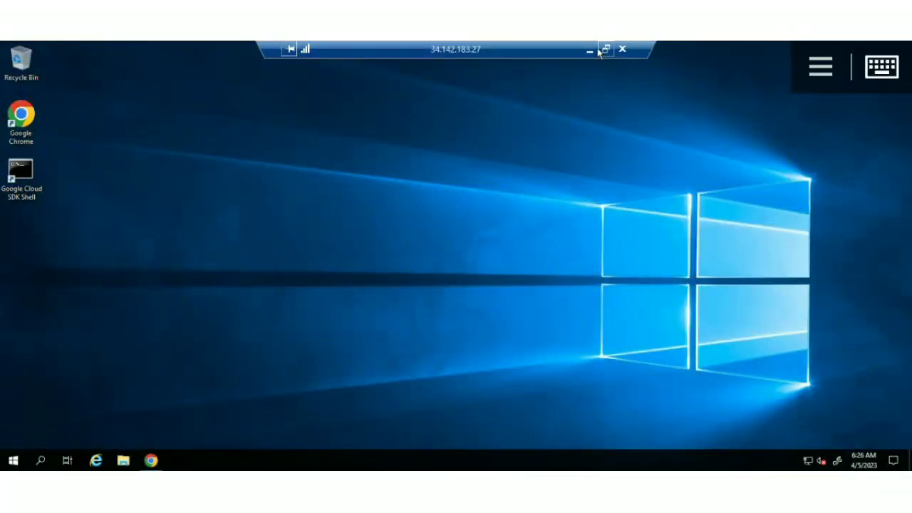
Minimize the RDP session and check the CCAI lab tab's timer, at 03:59:36
left_click(591, 49)
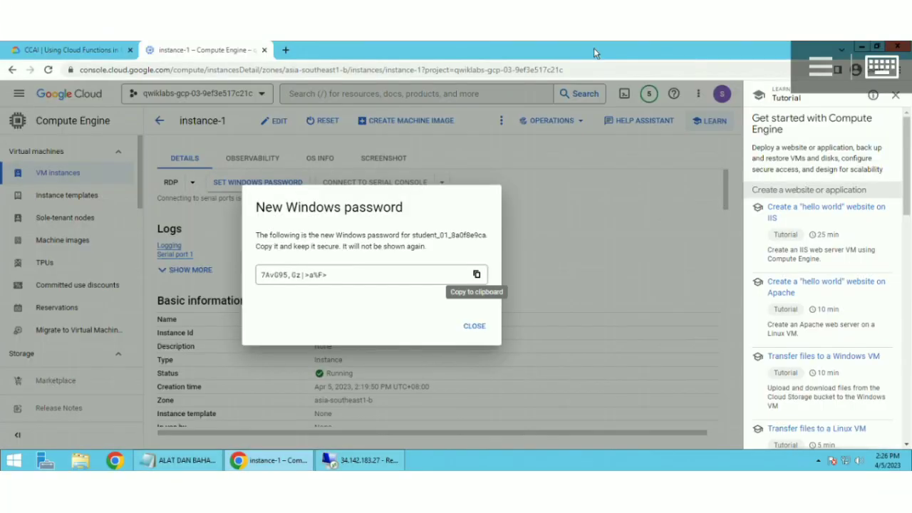
left_click(75, 51)
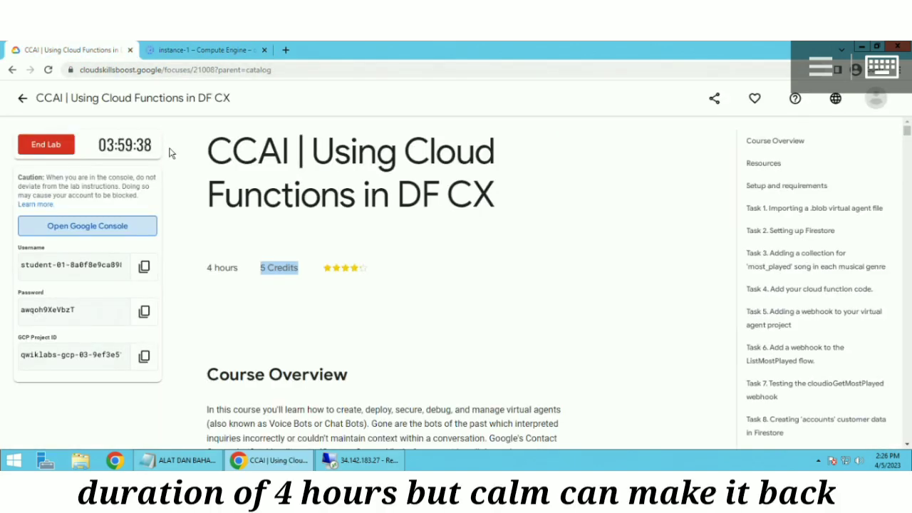
left_click_drag(175, 153, 100, 151)
left_click(98, 154)
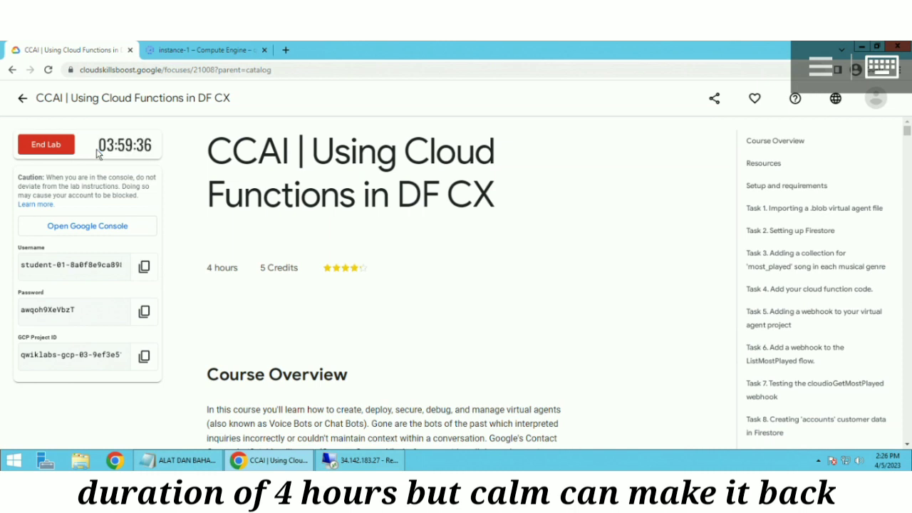